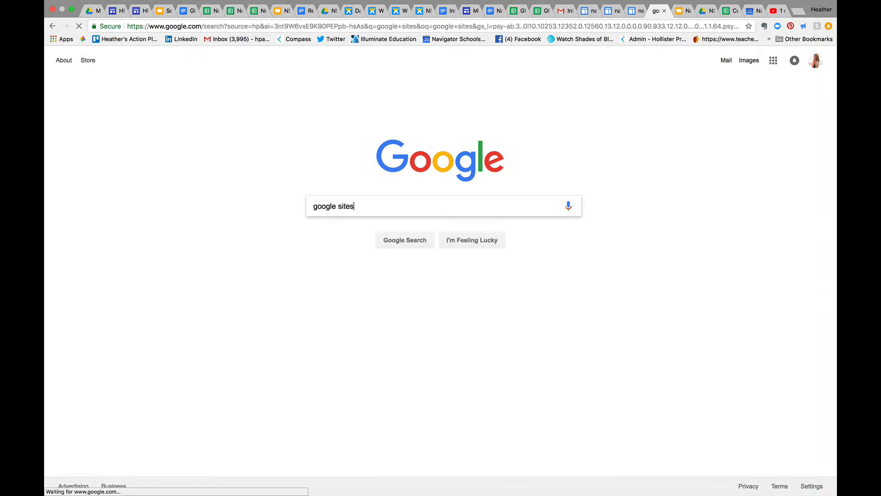
Open Google Sites from the web search and create a blank site in new Sites
{"action": "left_click", "coordinate": [157, 135]}
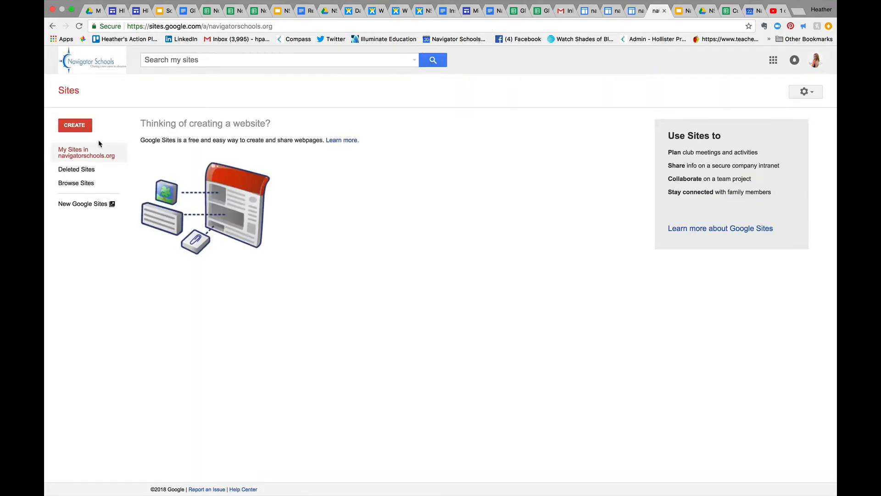
{"action": "left_click", "coordinate": [84, 130]}
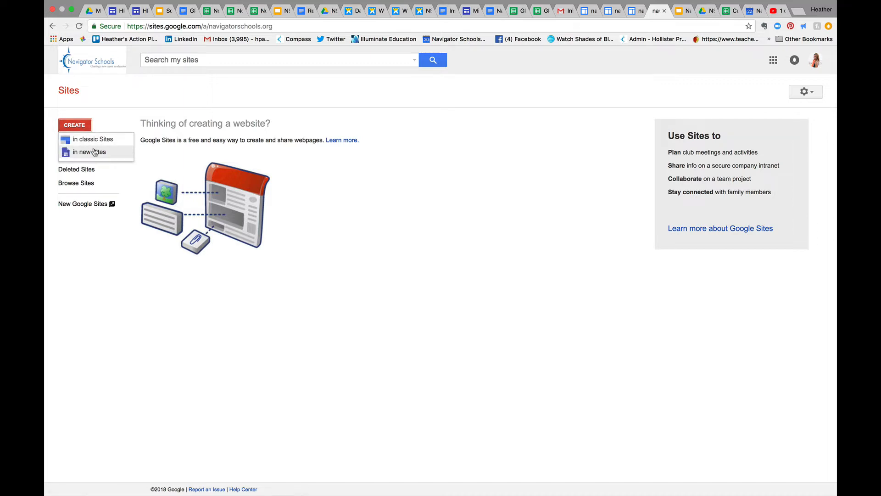
{"action": "left_click", "coordinate": [92, 151]}
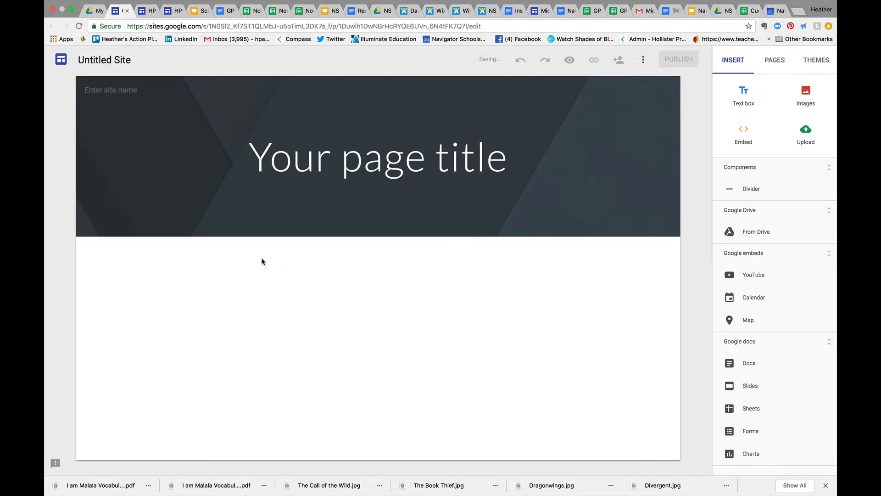
Replace the header's page title with the owner's first name in possessive form followed by "Portfolio"
{"action": "left_click", "coordinate": [500, 150]}
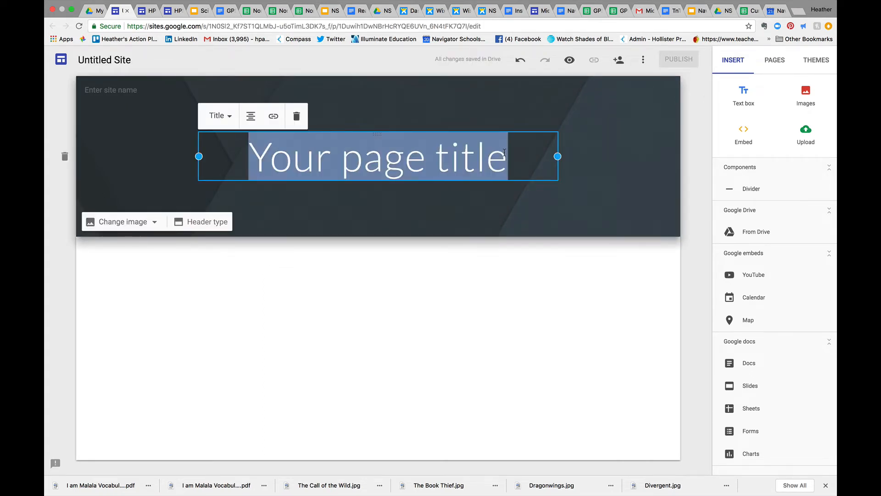
{"action": "type", "text": "Heath"}
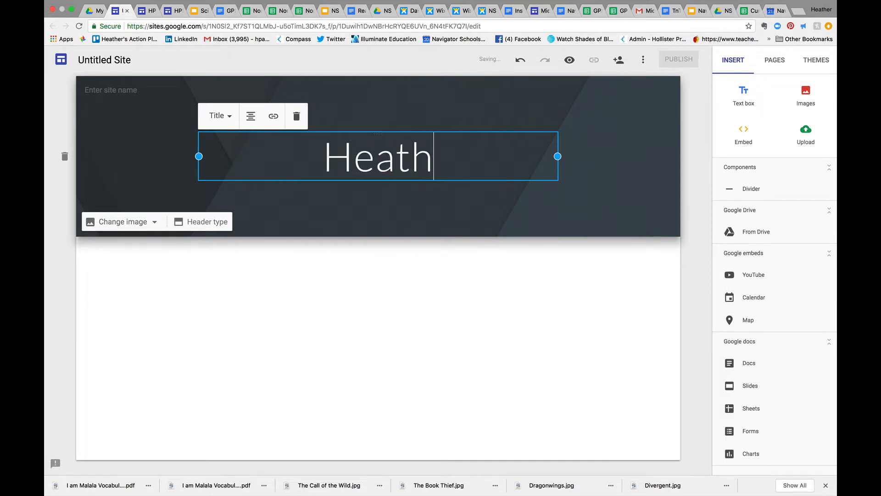
{"action": "type", "text": "er's P"}
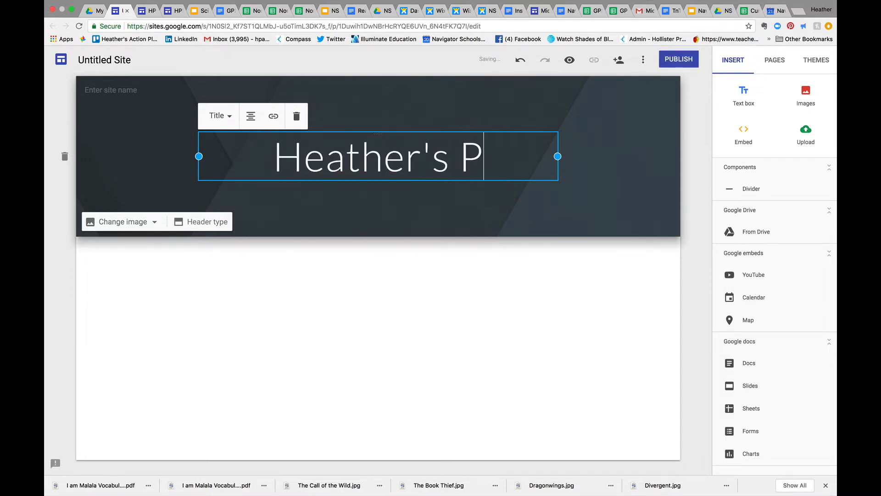
{"action": "type", "text": "ortfolio"}
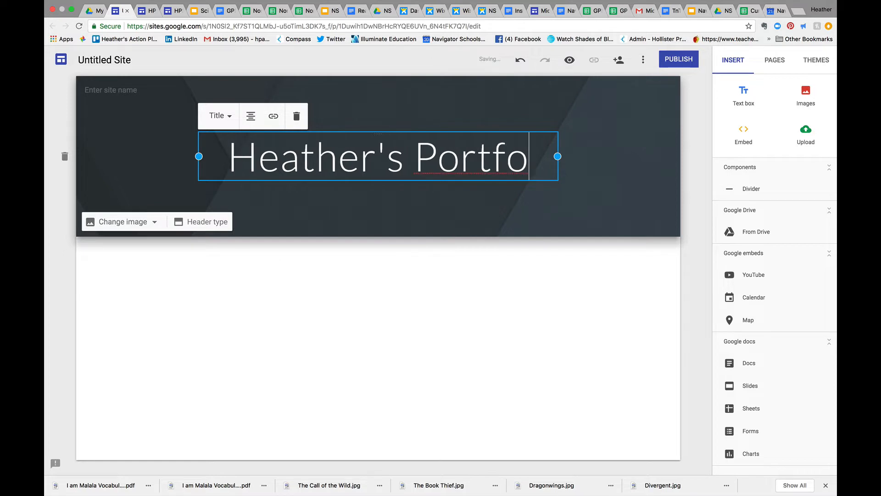
Rename the untitled site "HPS Portfolio" plus the owner's first name, and use the same text as the header's site name
{"action": "left_click", "coordinate": [129, 61]}
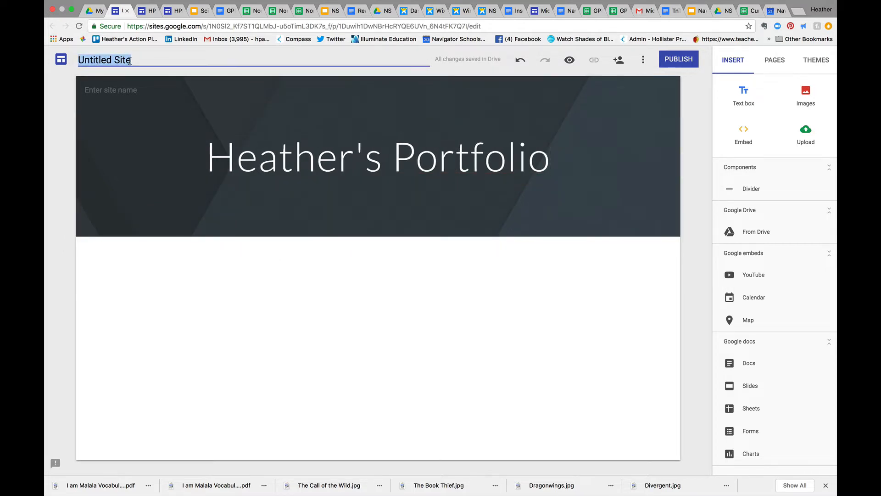
{"action": "type", "text": "HPS"}
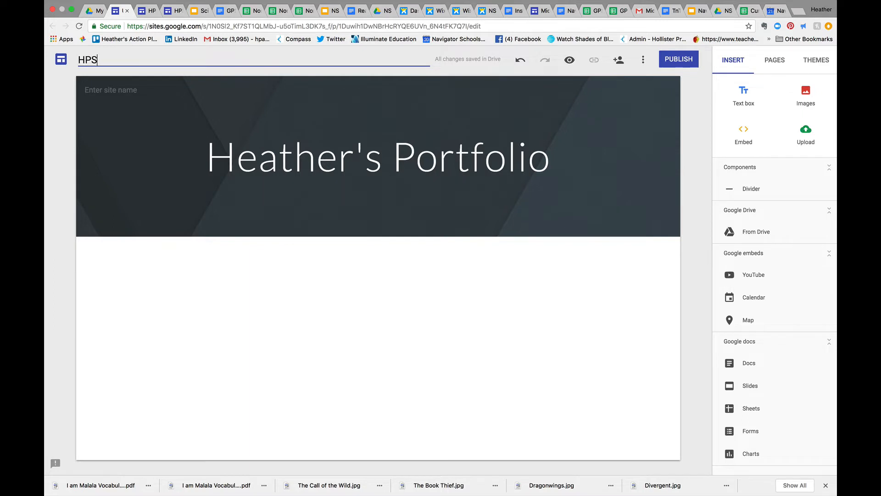
{"action": "type", "text": " Portfolio Heather"}
{"action": "left_click", "coordinate": [130, 91]}
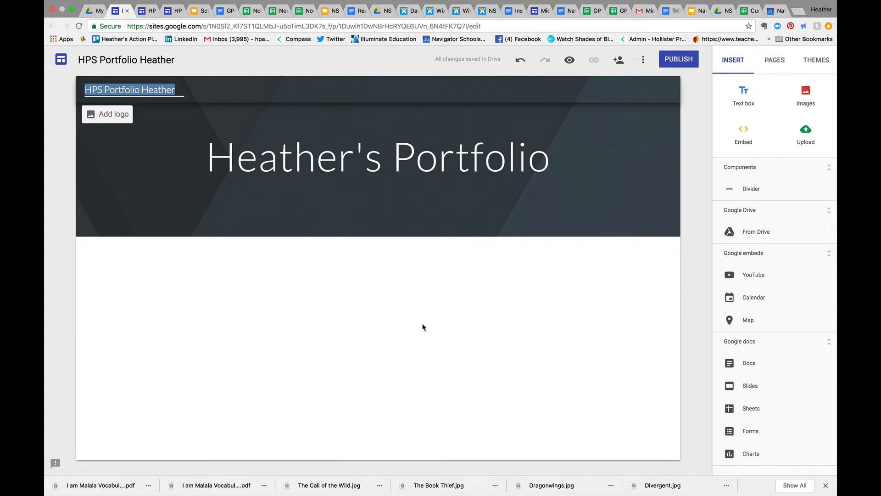
Change the header background to the gallery image of light grey geometric 3D blocks
{"action": "left_click", "coordinate": [124, 223]}
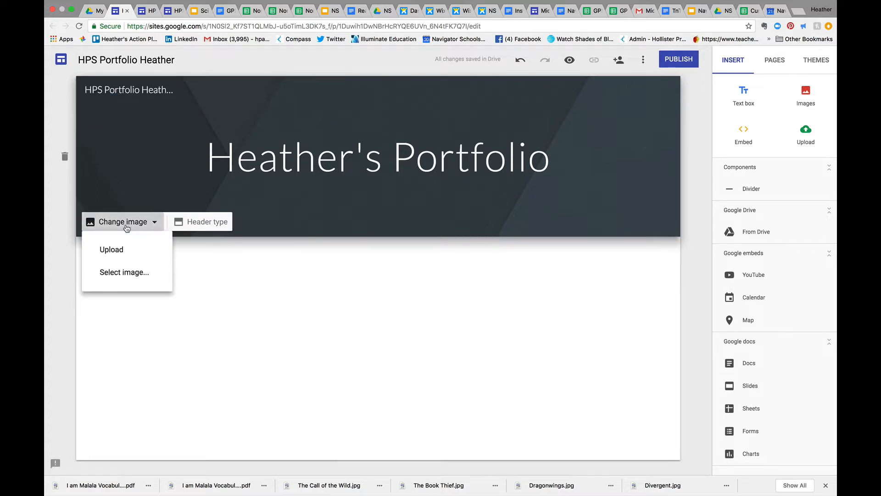
{"action": "left_click", "coordinate": [125, 271]}
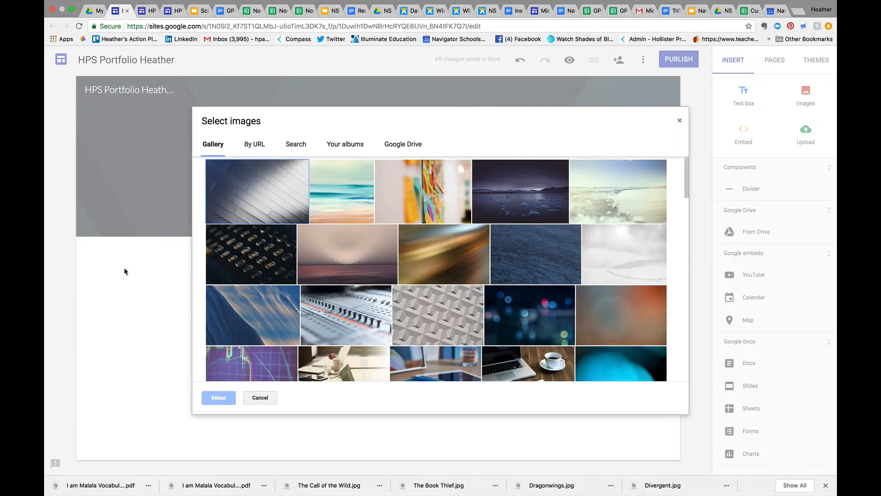
{"action": "left_click", "coordinate": [457, 307]}
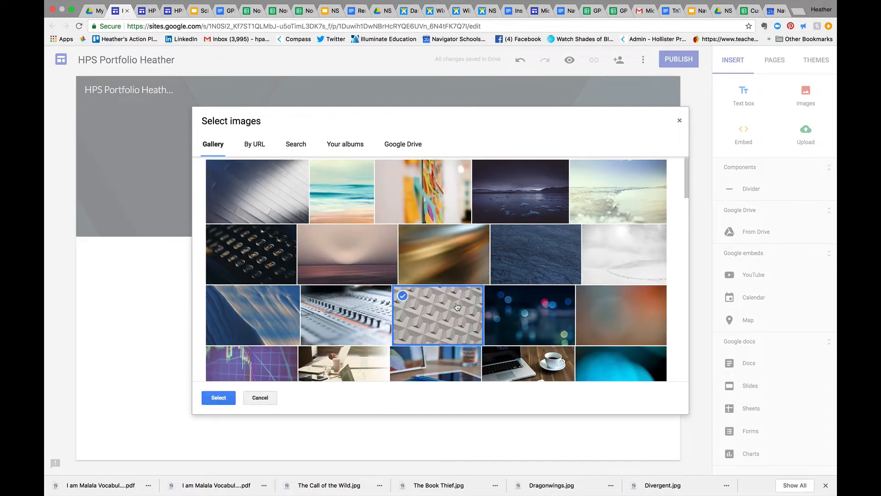
{"action": "left_click", "coordinate": [218, 397]}
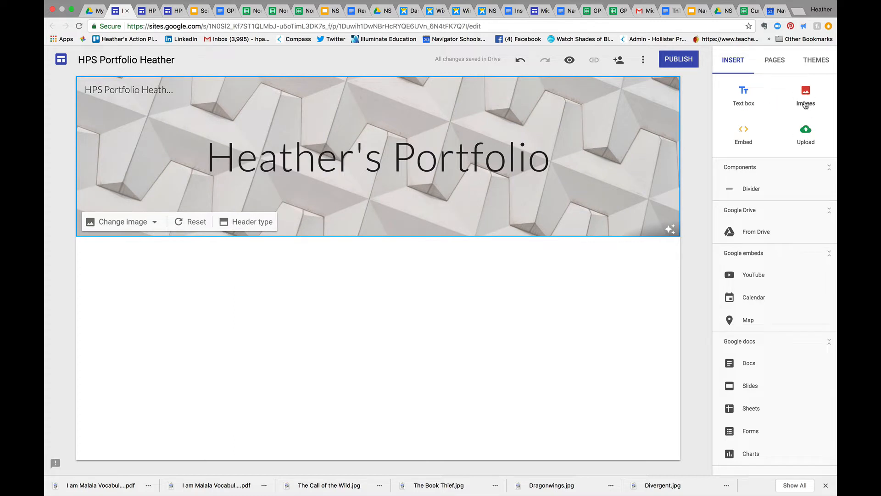
Insert a text box below the header reading "About Me" and format it in the Title style
{"action": "left_click", "coordinate": [746, 101]}
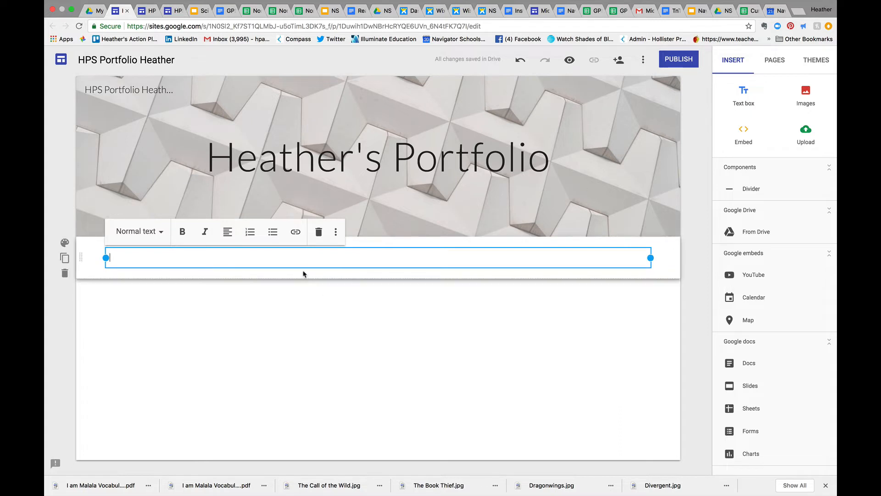
{"action": "type", "text": "About Me"}
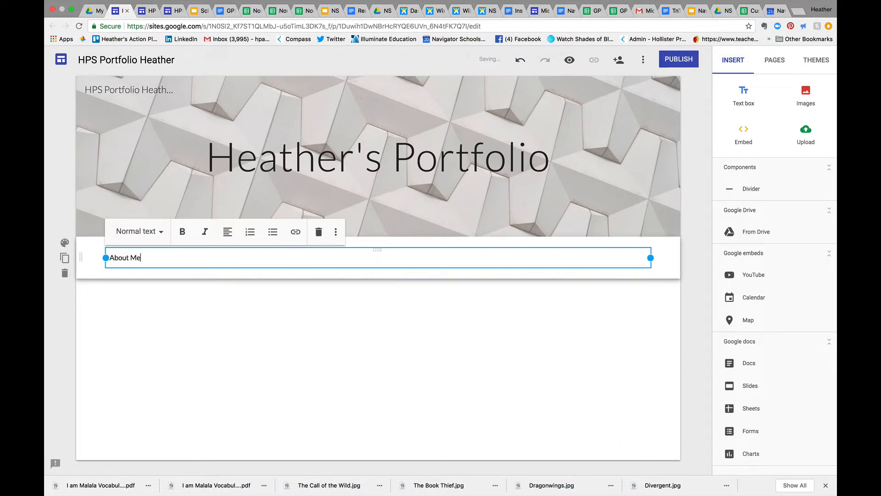
{"action": "left_click_drag", "start_coordinate": [151, 256], "coordinate": [100, 258]}
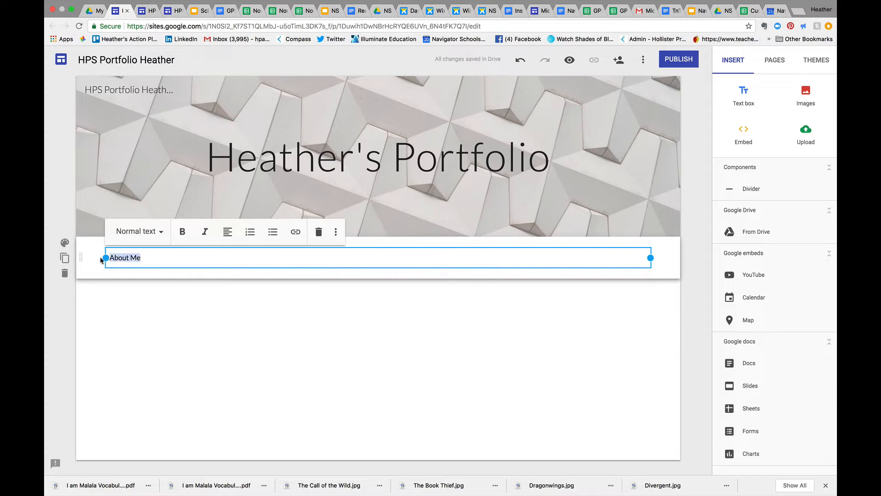
{"action": "left_click", "coordinate": [161, 234]}
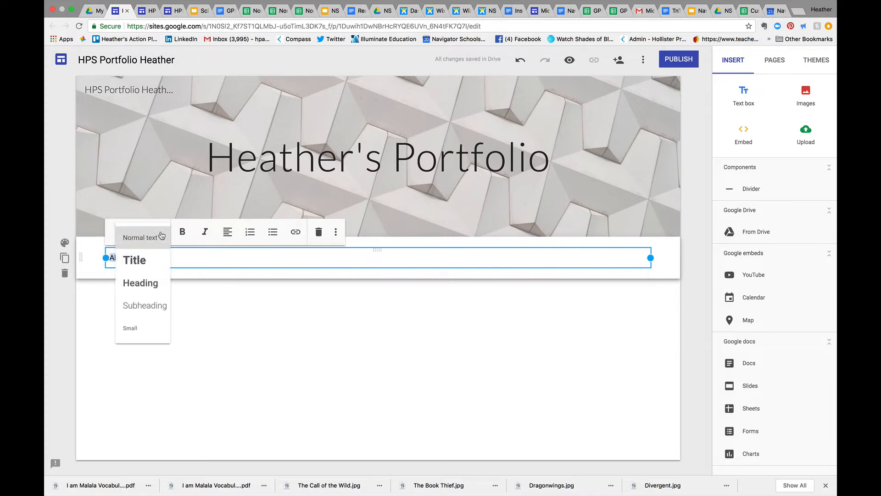
{"action": "left_click", "coordinate": [153, 258]}
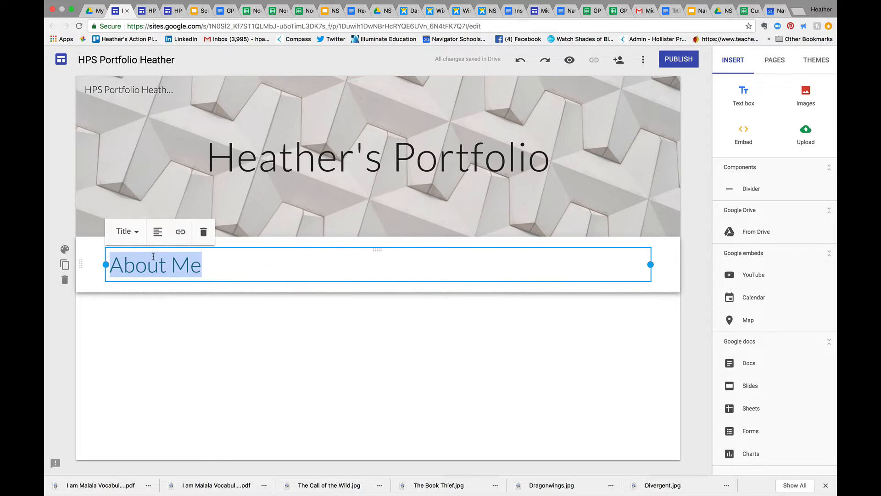
Add three normal-text lines under the "About Me" title: "Likes", "Dislikes" and "Not too personal"
{"action": "left_click", "coordinate": [214, 269]}
{"action": "key", "text": "Return"}
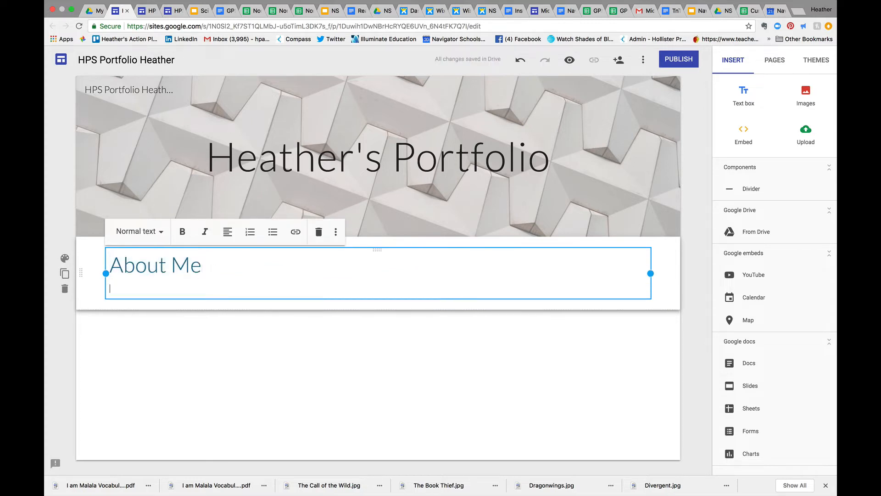
{"action": "type", "text": "Likes"}
{"action": "key", "text": "Return"}
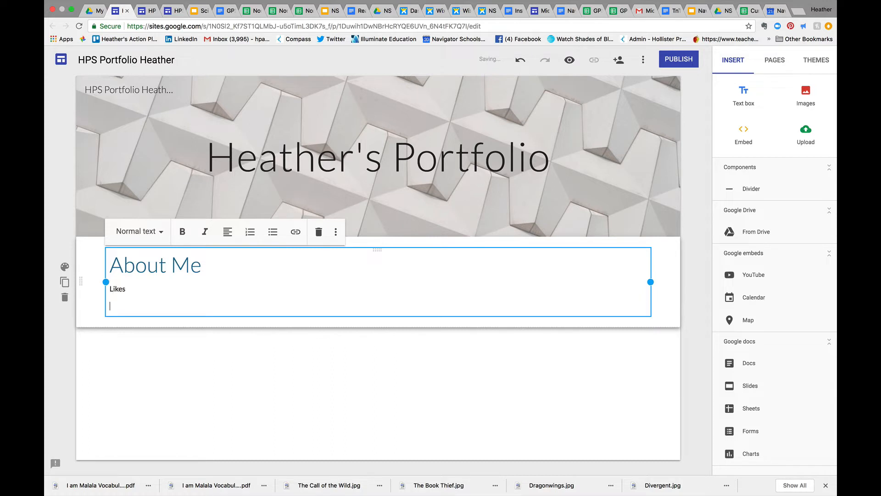
{"action": "type", "text": "Dislikes"}
{"action": "key", "text": "Return"}
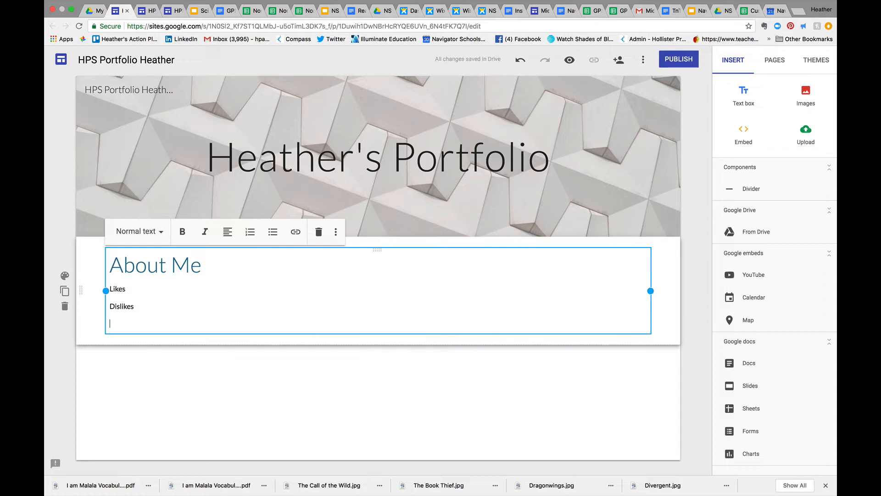
{"action": "type", "text": "Not too personal"}
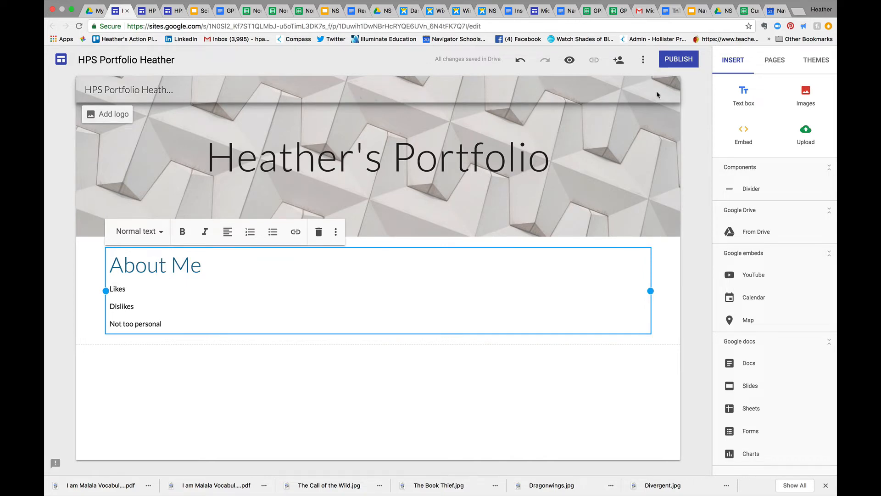
Add a new page named "6th Grade" to the site
{"action": "left_click", "coordinate": [780, 62]}
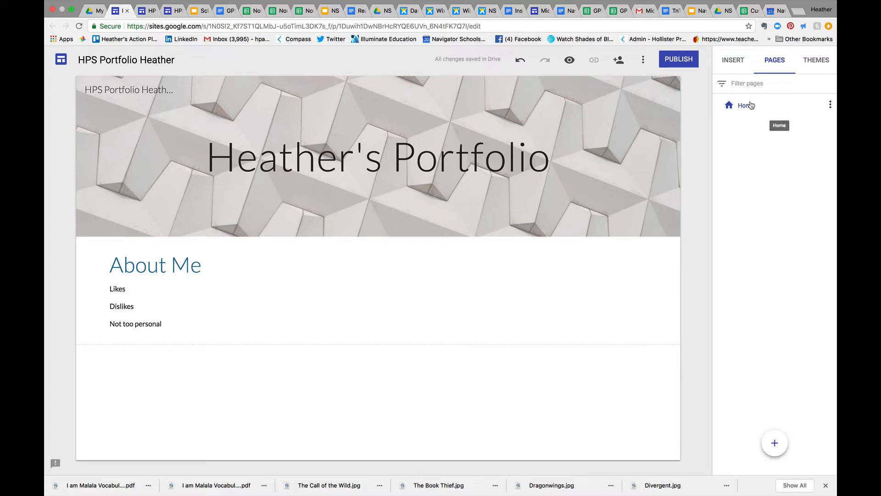
{"action": "left_click", "coordinate": [774, 446]}
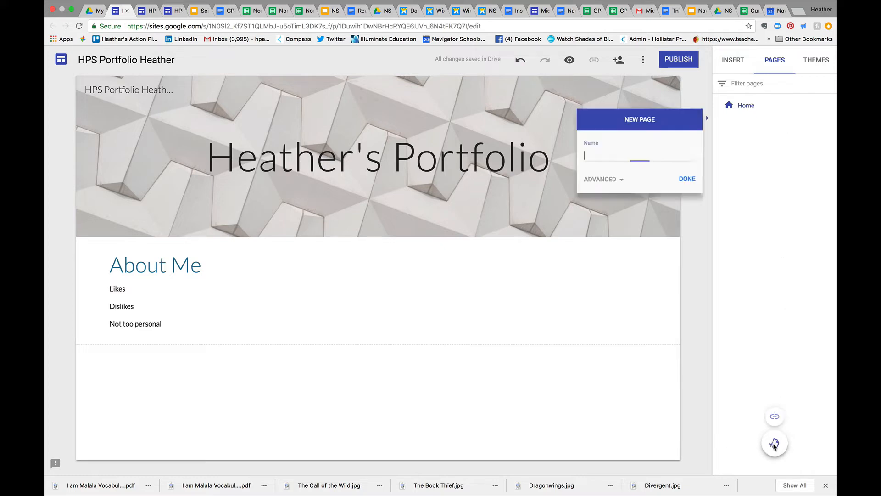
{"action": "type", "text": "6th"}
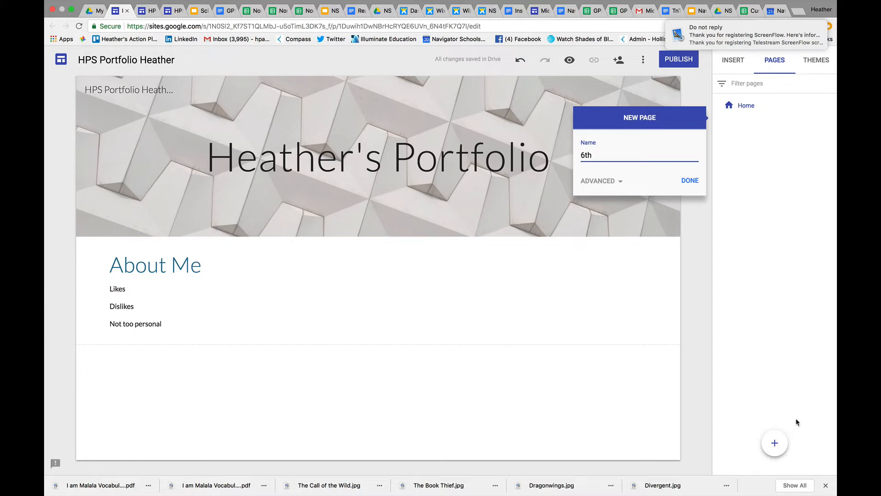
{"action": "type", "text": " Grade"}
{"action": "left_click", "coordinate": [692, 180]}
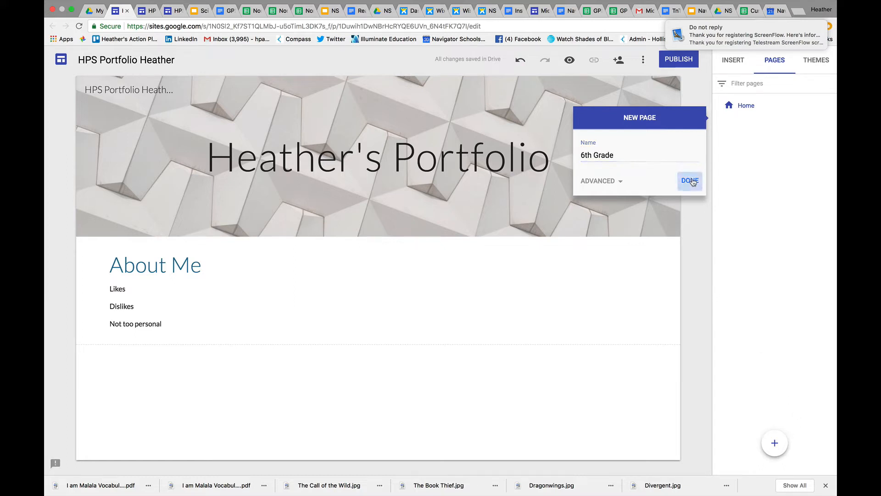
Add another page to the site, named "7th Grade"
{"action": "mouse_move", "coordinate": [760, 122]}
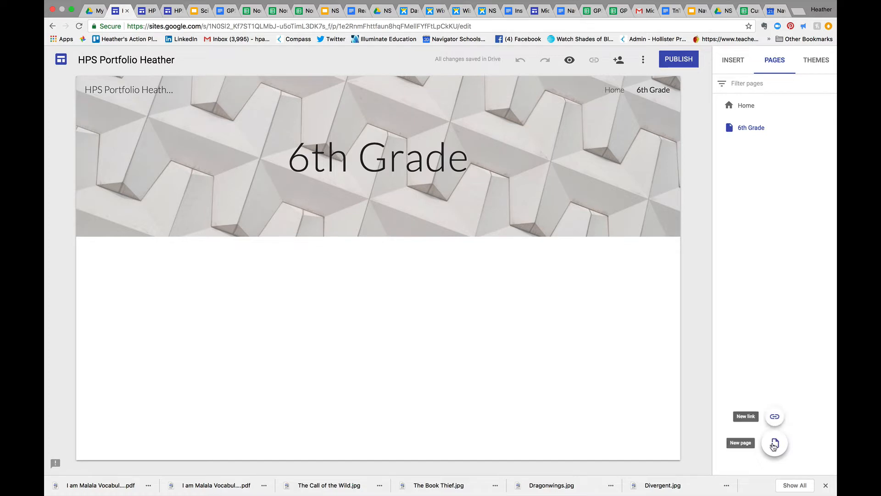
{"action": "left_click", "coordinate": [774, 444]}
{"action": "type", "text": "7t"}
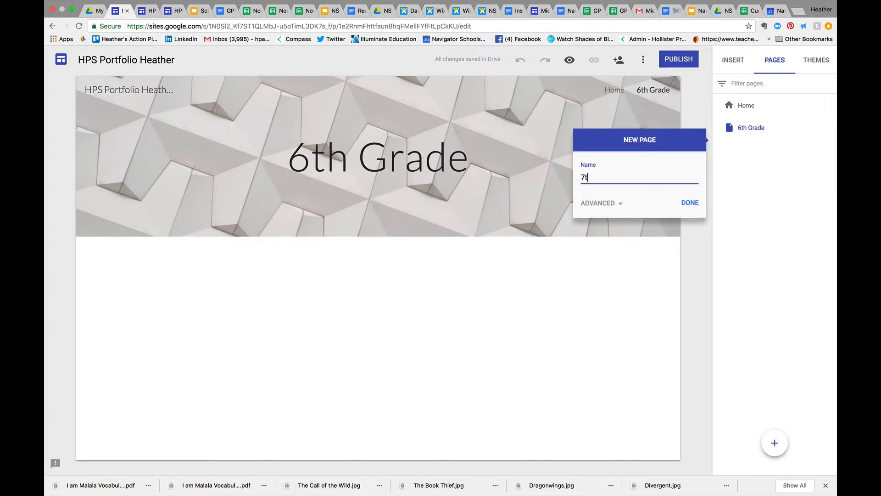
{"action": "type", "text": "h Grade"}
{"action": "left_click", "coordinate": [693, 204]}
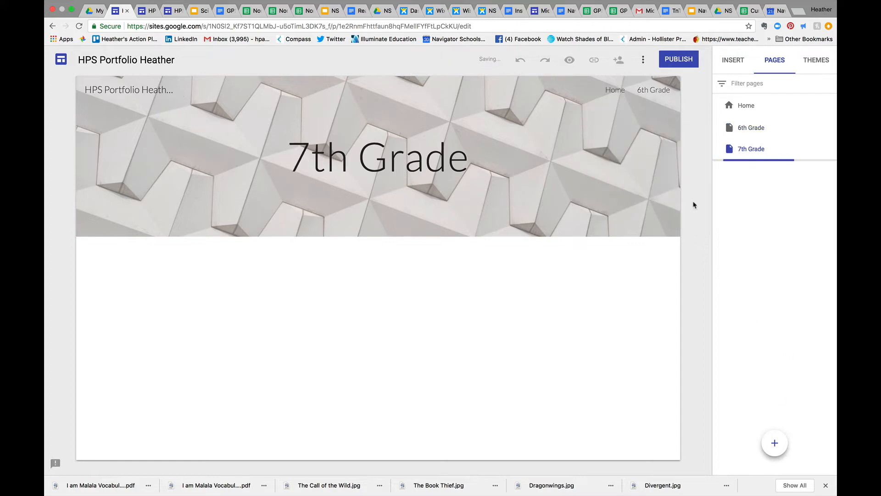
Create a further top-level page named "8th Grade"
{"action": "left_click", "coordinate": [774, 442]}
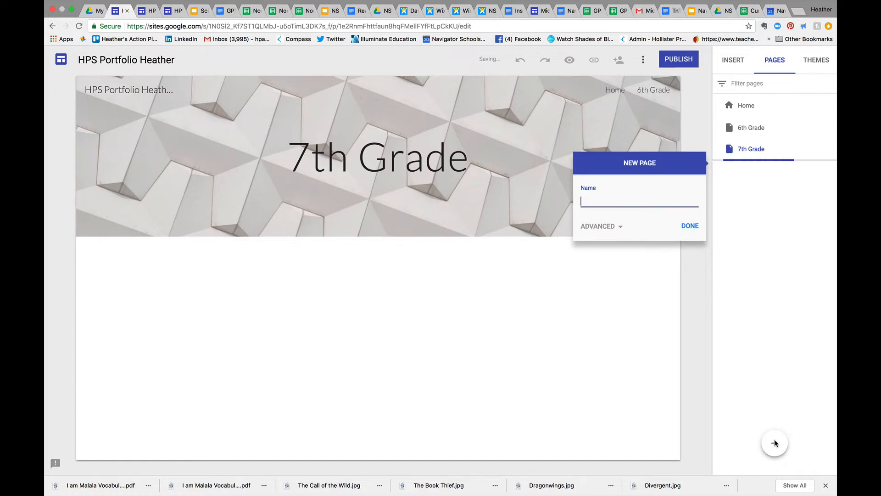
{"action": "type", "text": "8th Grade"}
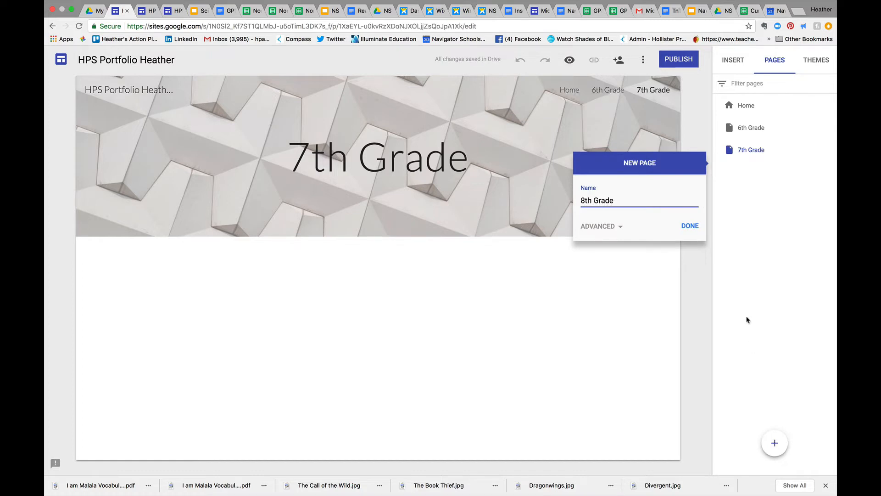
{"action": "left_click", "coordinate": [692, 229]}
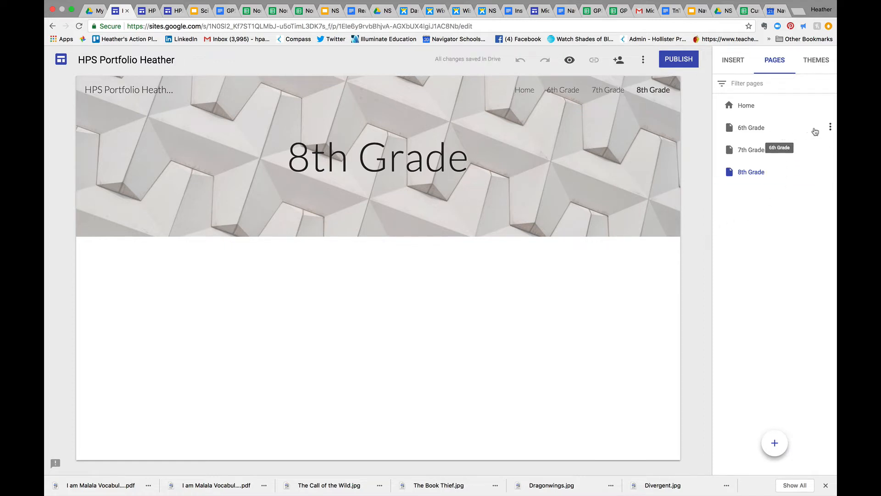
Add a subpage named "Math" under the 6th Grade page
{"action": "left_click", "coordinate": [830, 129]}
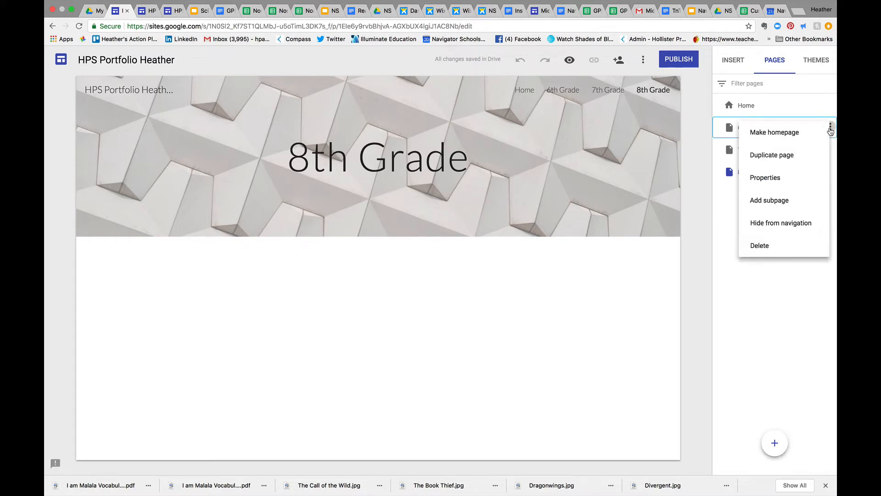
{"action": "left_click", "coordinate": [808, 198]}
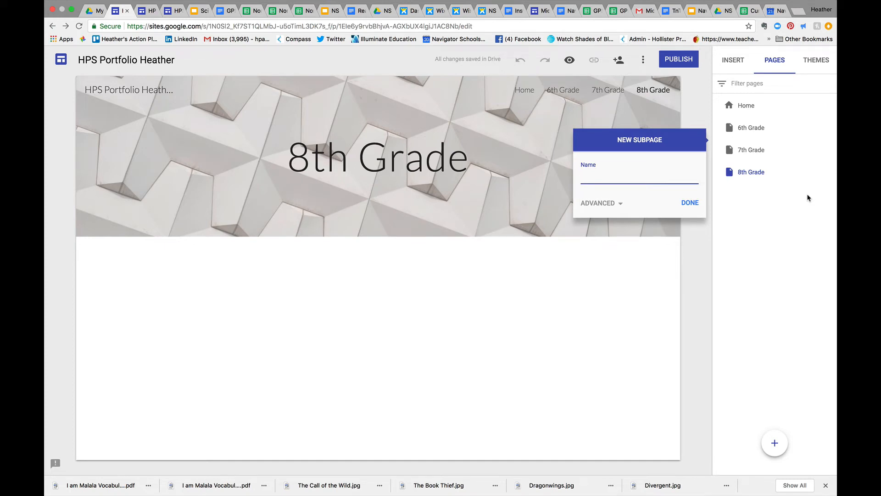
{"action": "type", "text": "Math"}
{"action": "left_click", "coordinate": [689, 202]}
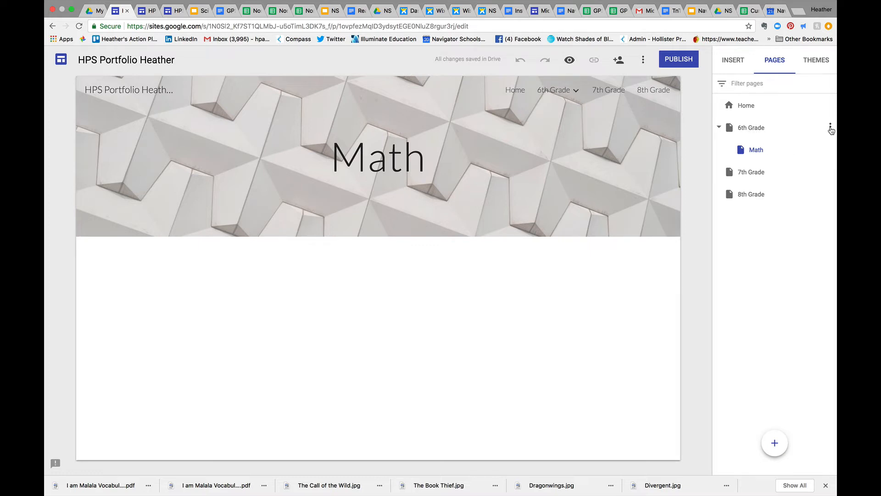
Add a second subpage under 6th Grade, named "Reading"
{"action": "left_click", "coordinate": [830, 128]}
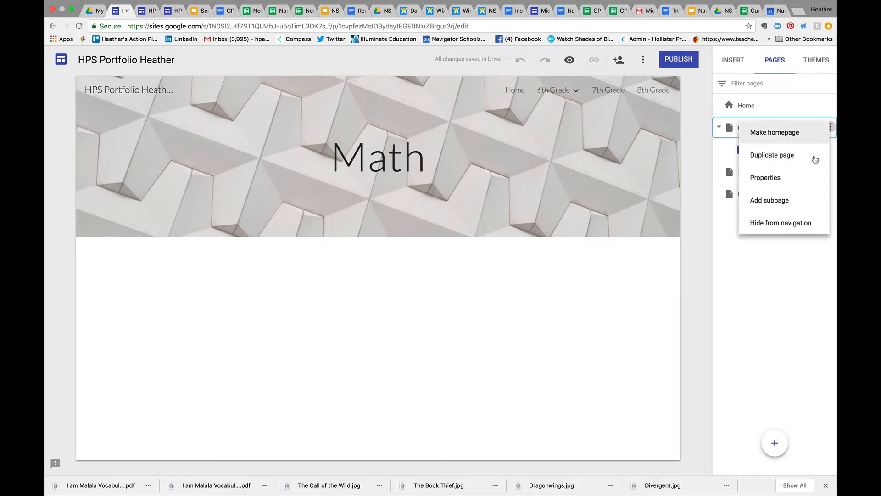
{"action": "left_click", "coordinate": [794, 209]}
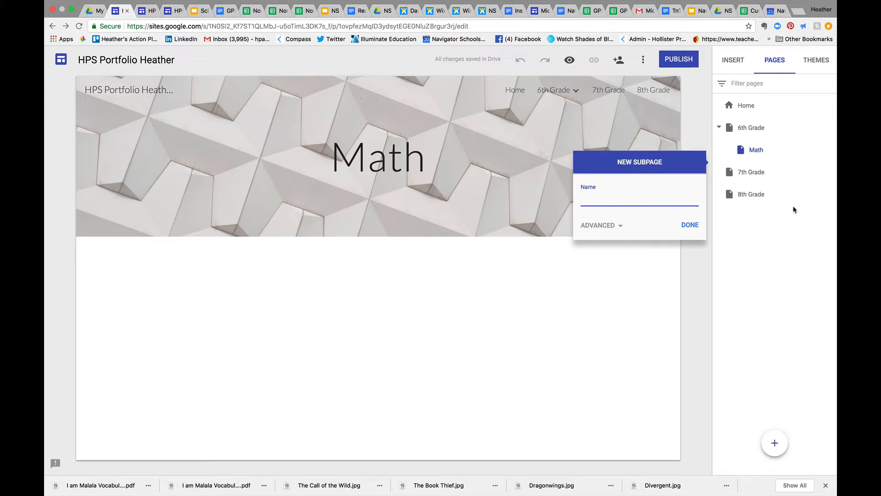
{"action": "type", "text": "Reading"}
{"action": "left_click", "coordinate": [690, 225]}
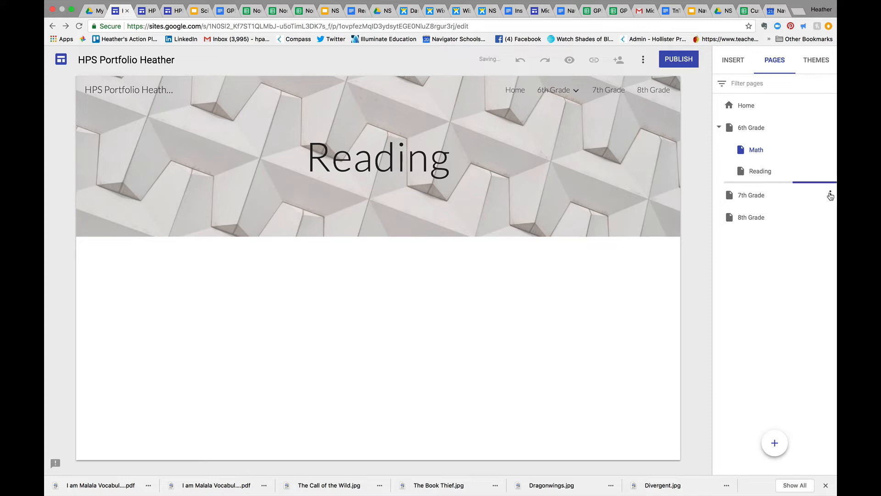
Create a "Math" subpage under the 7th Grade page
{"action": "left_click", "coordinate": [830, 194]}
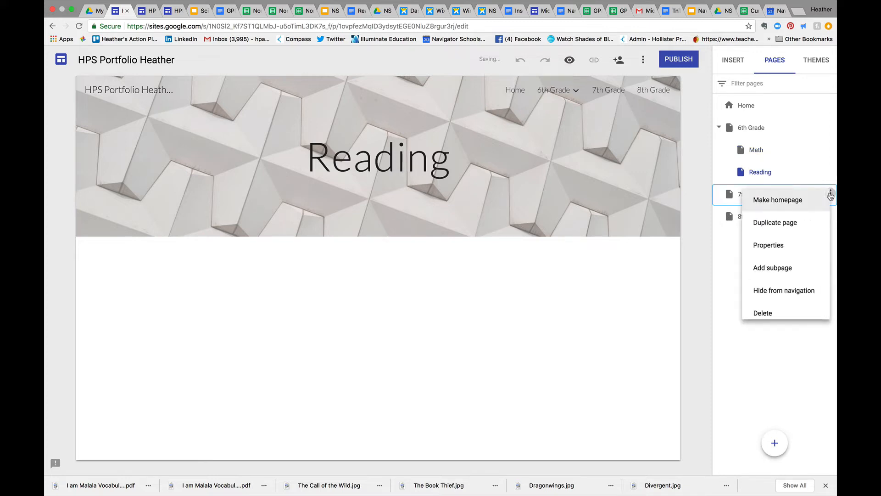
{"action": "left_click", "coordinate": [809, 271]}
{"action": "type", "text": "Ma"}
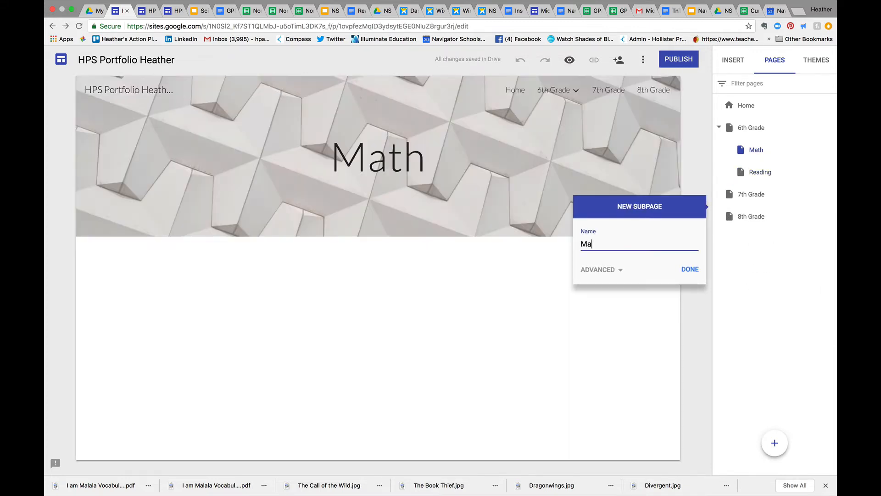
{"action": "type", "text": "th"}
{"action": "left_click", "coordinate": [689, 269]}
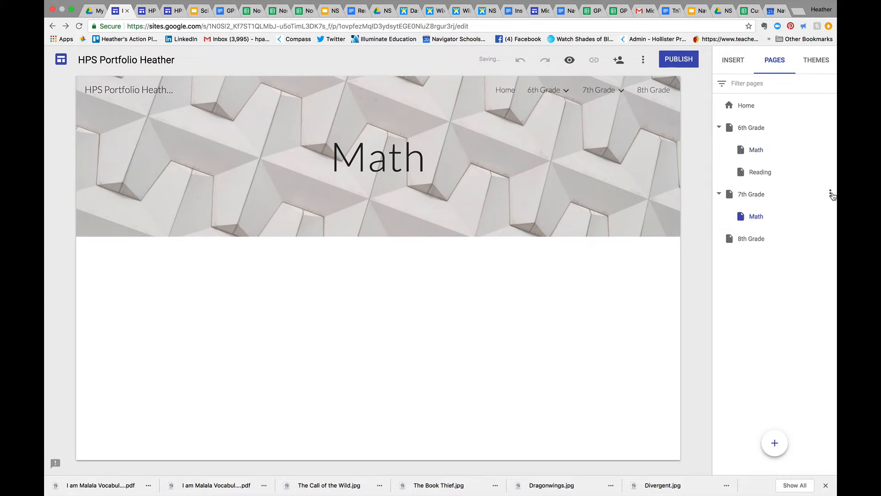
Create a "Reading" subpage under the 7th Grade page
{"action": "left_click", "coordinate": [830, 194]}
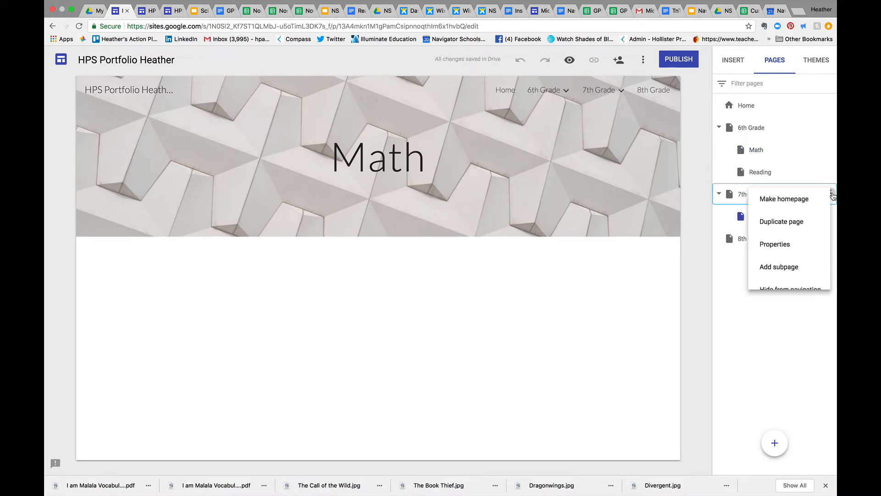
{"action": "left_click", "coordinate": [789, 267]}
{"action": "type", "text": "Reading"}
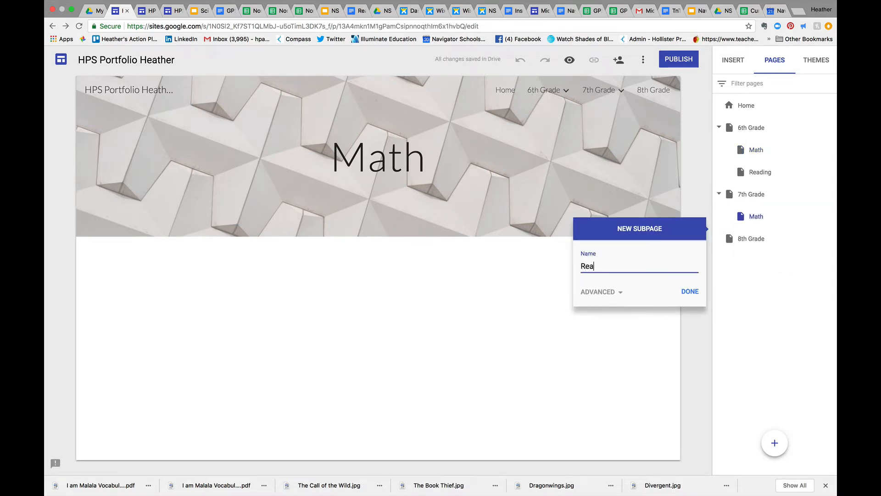
{"action": "left_click", "coordinate": [689, 291]}
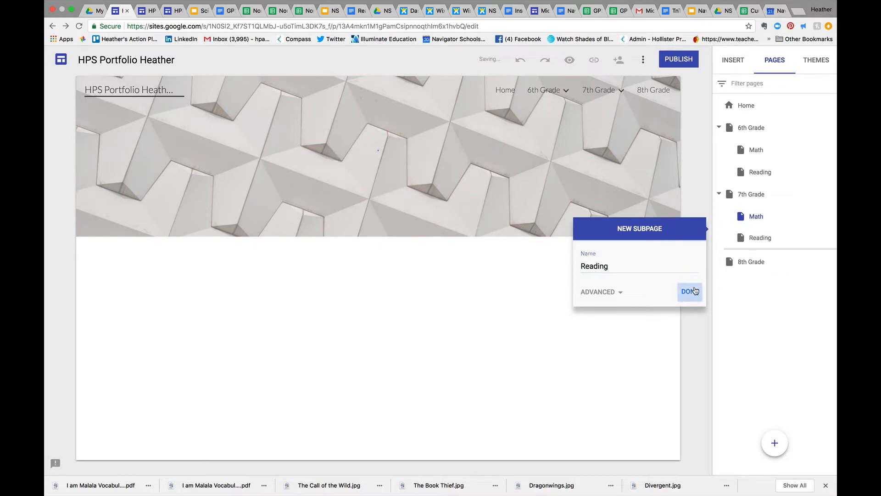
Give the 8th Grade page a subpage named "Math"
{"action": "mouse_move", "coordinate": [829, 262]}
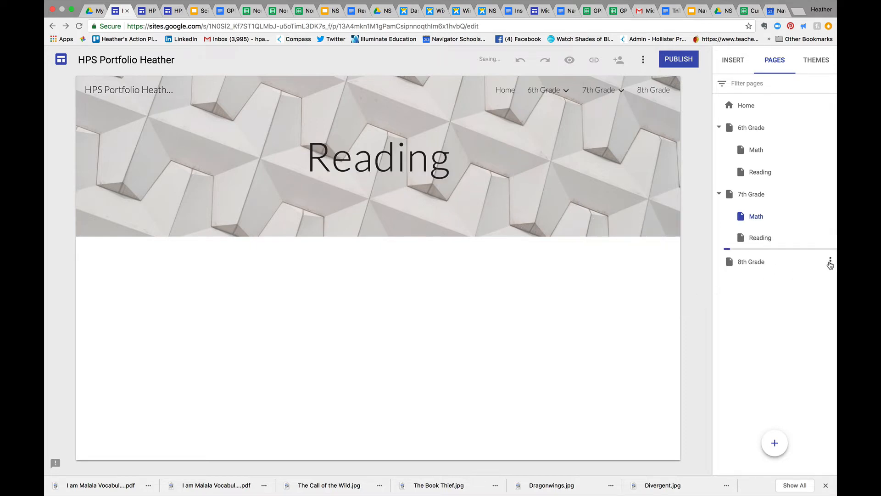
{"action": "left_click", "coordinate": [830, 262]}
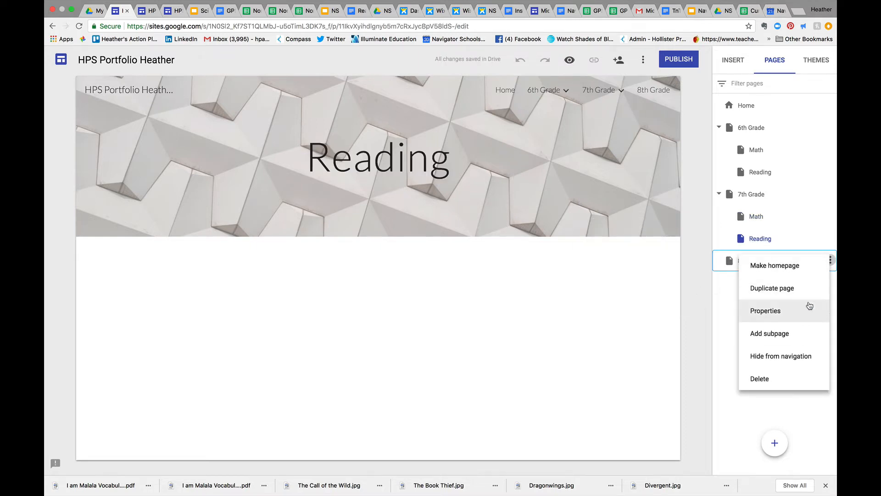
{"action": "left_click", "coordinate": [804, 331]}
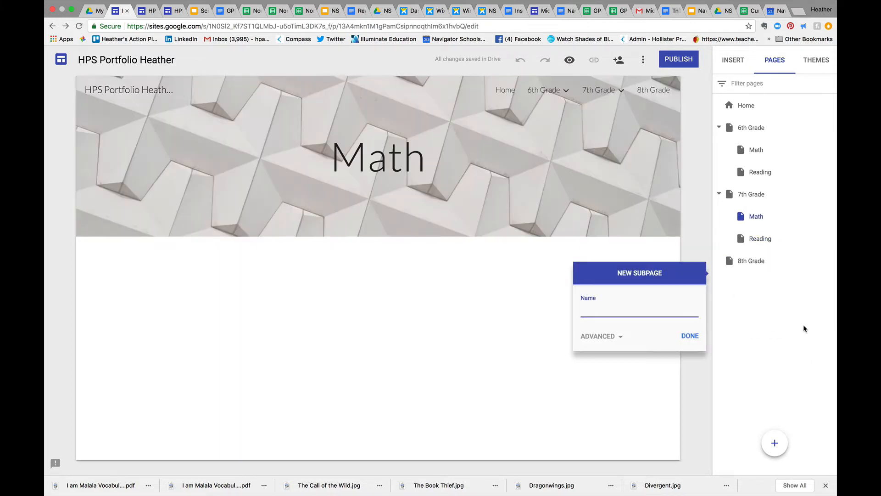
{"action": "type", "text": "Math"}
{"action": "left_click", "coordinate": [690, 336]}
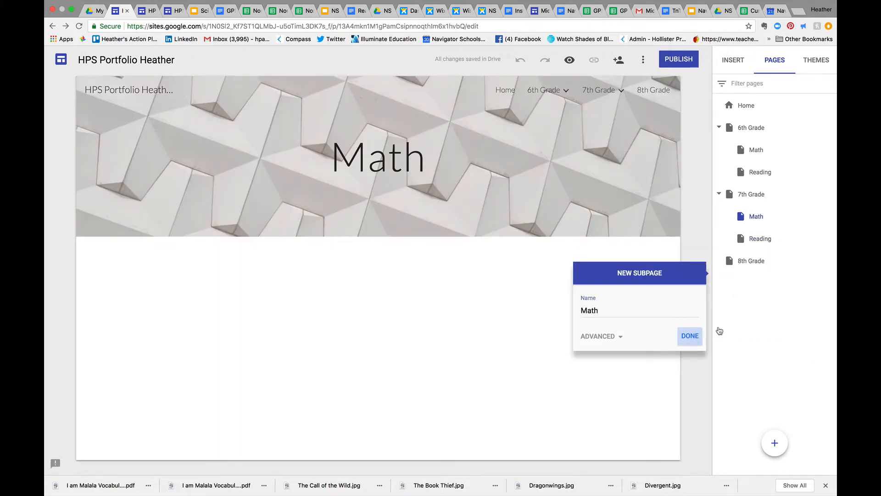
Add a "Reading" subpage under 8th Grade and check the grade entries' subpage lists in the site navigation
{"action": "left_click", "coordinate": [830, 263]}
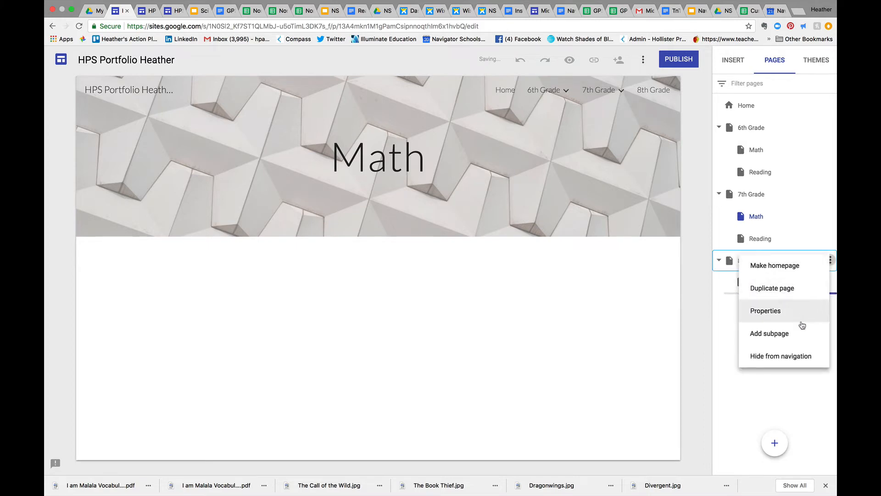
{"action": "left_click", "coordinate": [798, 337]}
{"action": "type", "text": "Reading"}
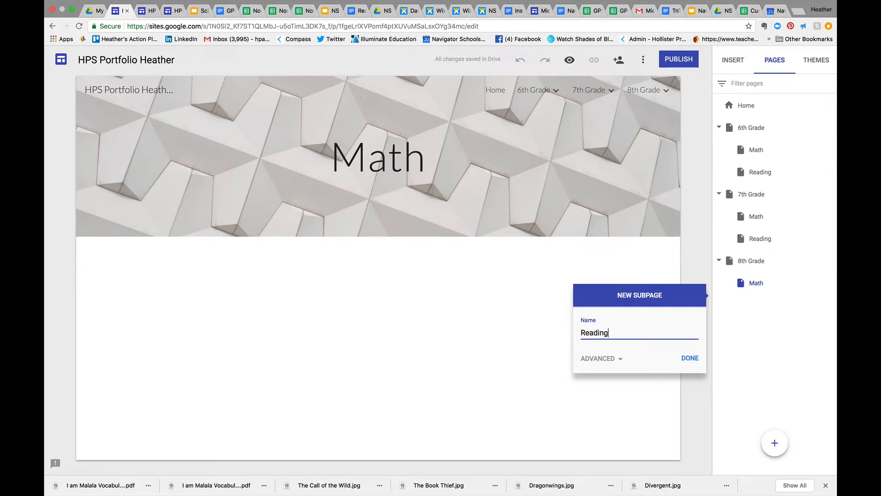
{"action": "left_click", "coordinate": [693, 359]}
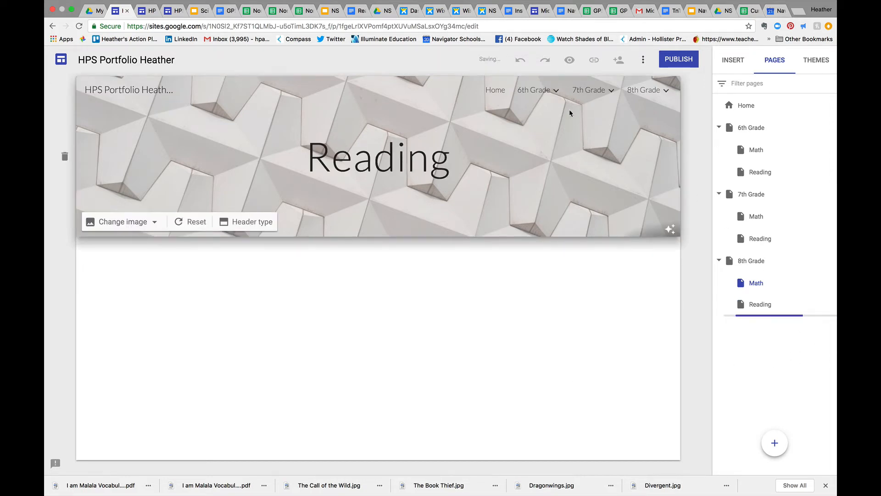
{"action": "mouse_move", "coordinate": [555, 91]}
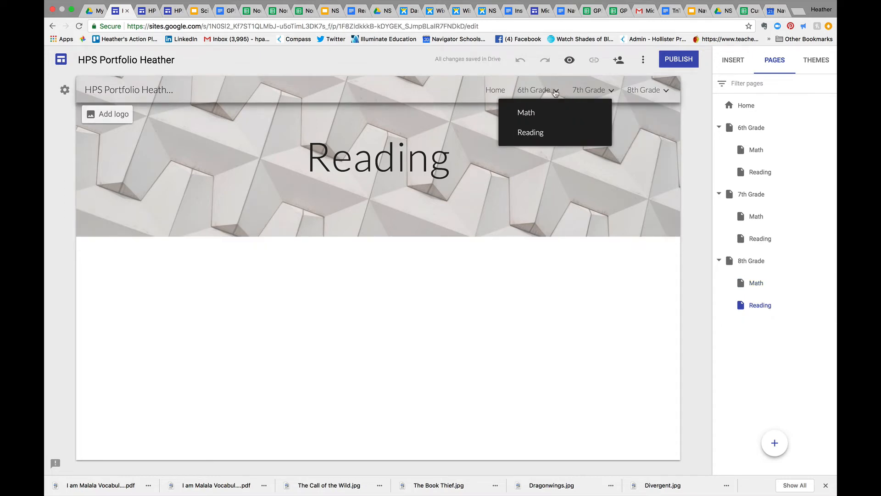
{"action": "mouse_move", "coordinate": [584, 91]}
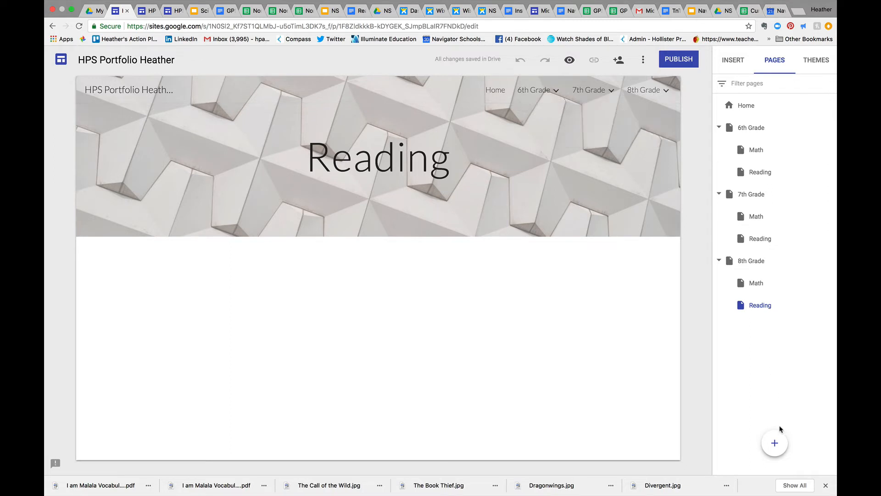
Add a new top-level page named "Blog" to the site
{"action": "left_click", "coordinate": [773, 443]}
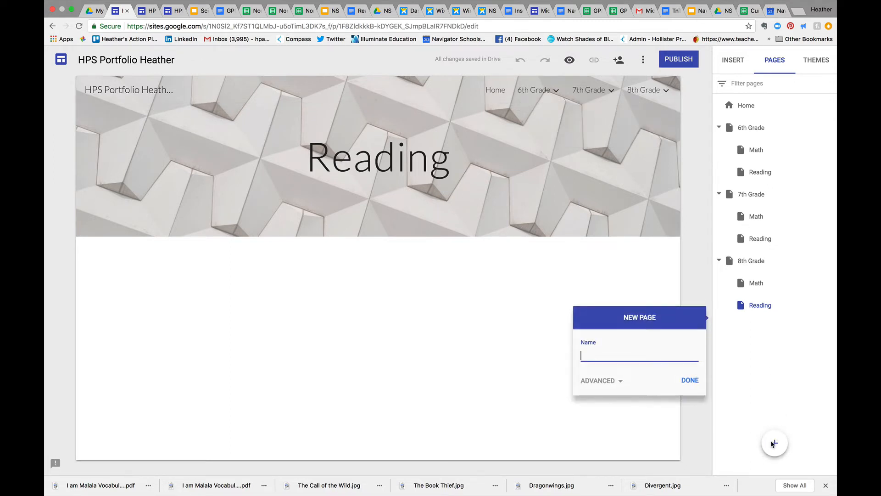
{"action": "type", "text": "Blog"}
{"action": "left_click", "coordinate": [690, 381]}
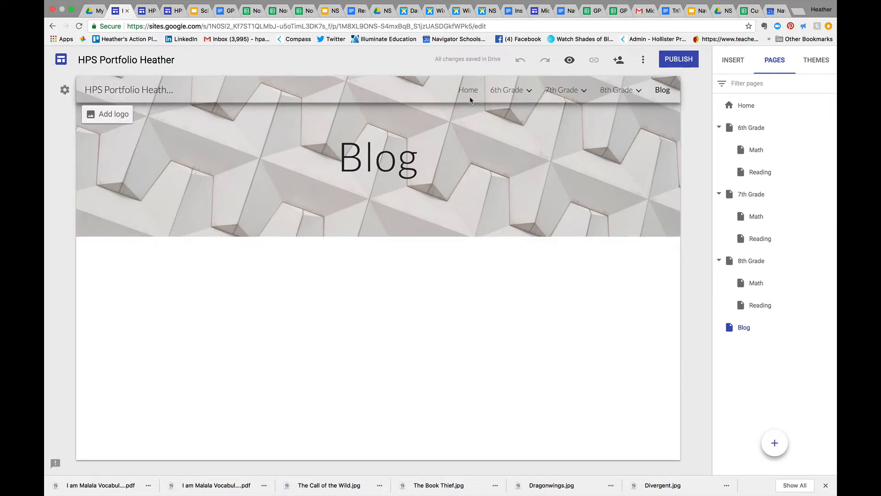
Open the Math subpage of 6th Grade and start inserting a file from Google Drive
{"action": "mouse_move", "coordinate": [510, 97]}
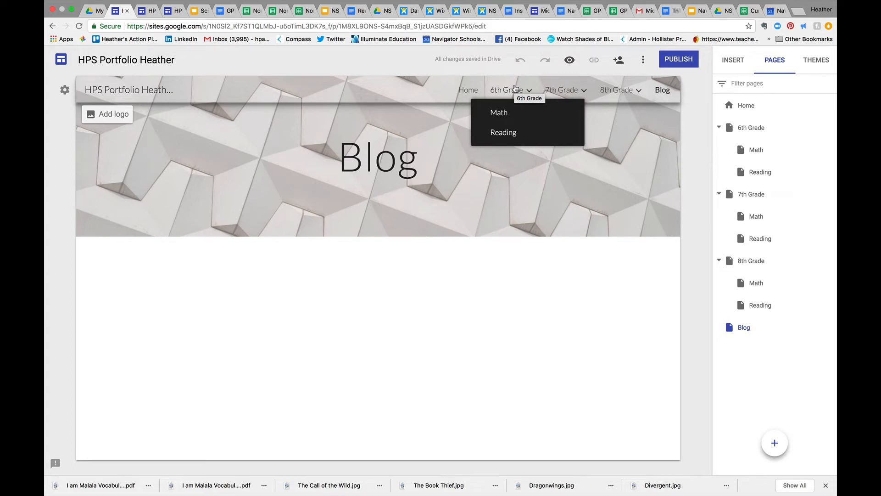
{"action": "left_click", "coordinate": [503, 115]}
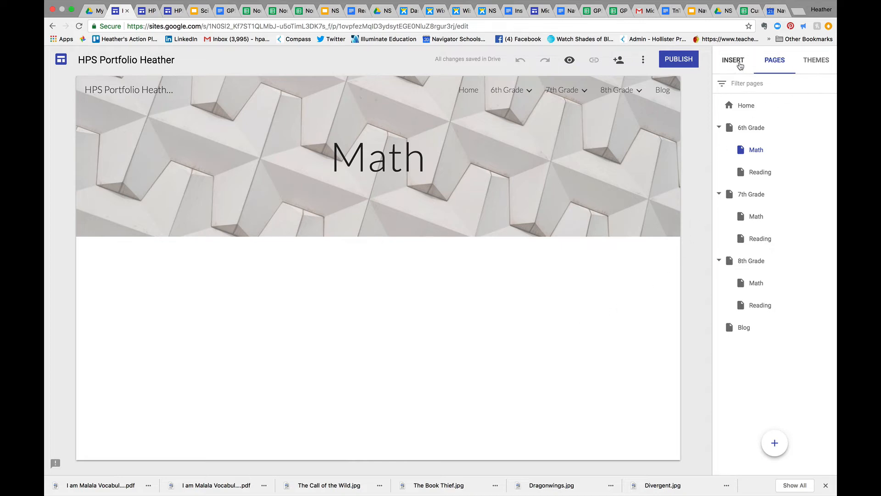
{"action": "left_click", "coordinate": [740, 66]}
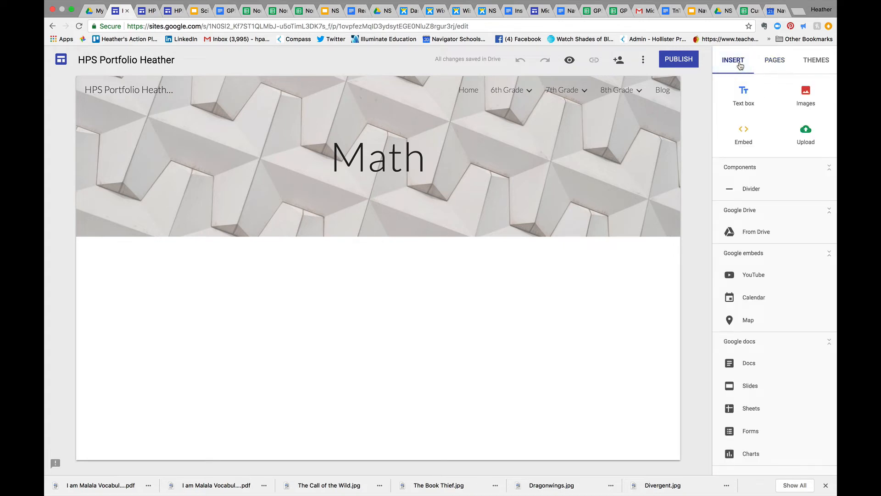
{"action": "left_click", "coordinate": [755, 233]}
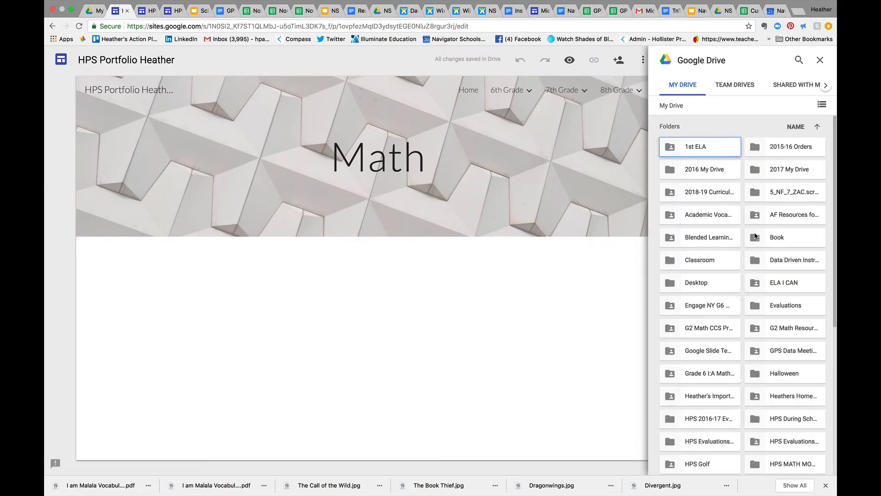
Search Google Drive for "pop video"
{"action": "left_click", "coordinate": [800, 60]}
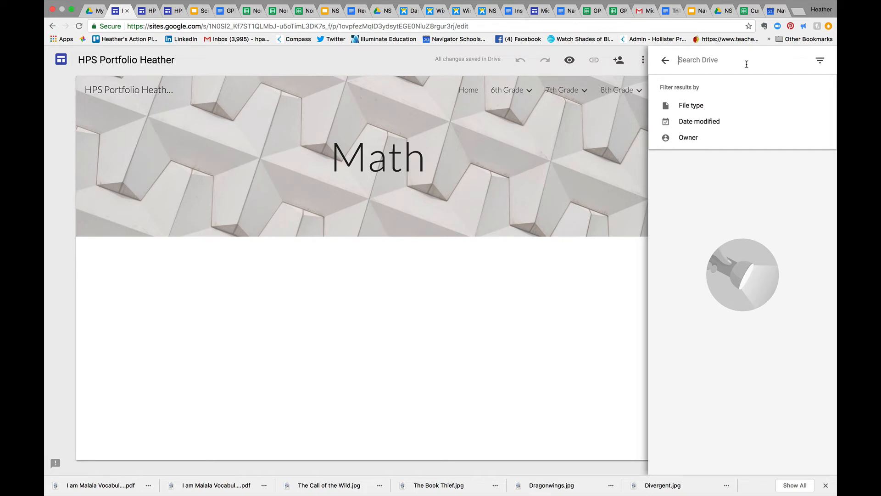
{"action": "type", "text": "p"}
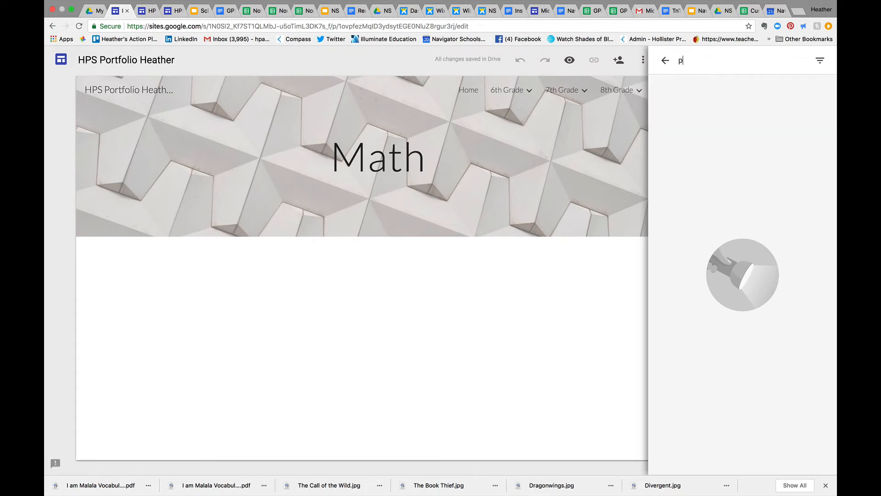
{"action": "type", "text": "op v"}
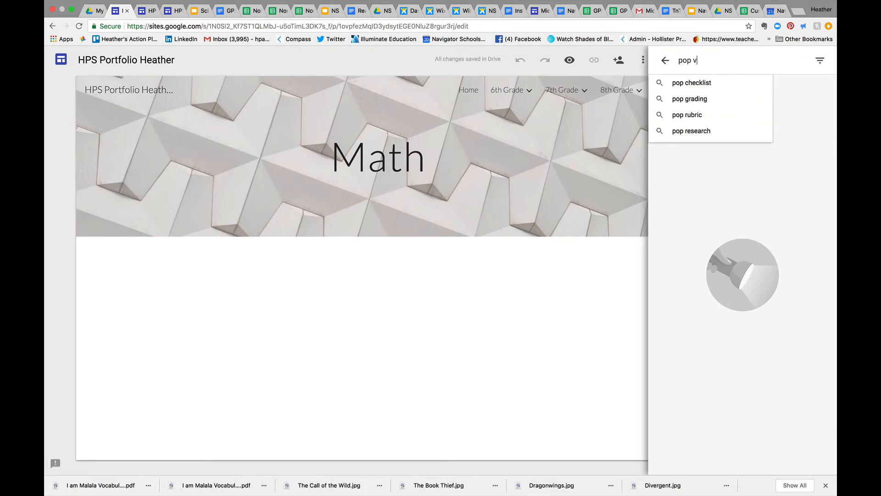
{"action": "type", "text": "ideo"}
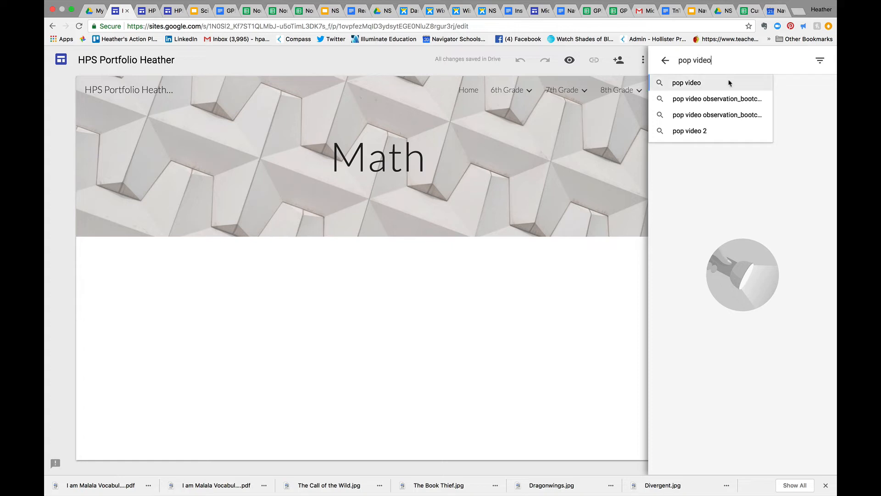
{"action": "left_click", "coordinate": [728, 83]}
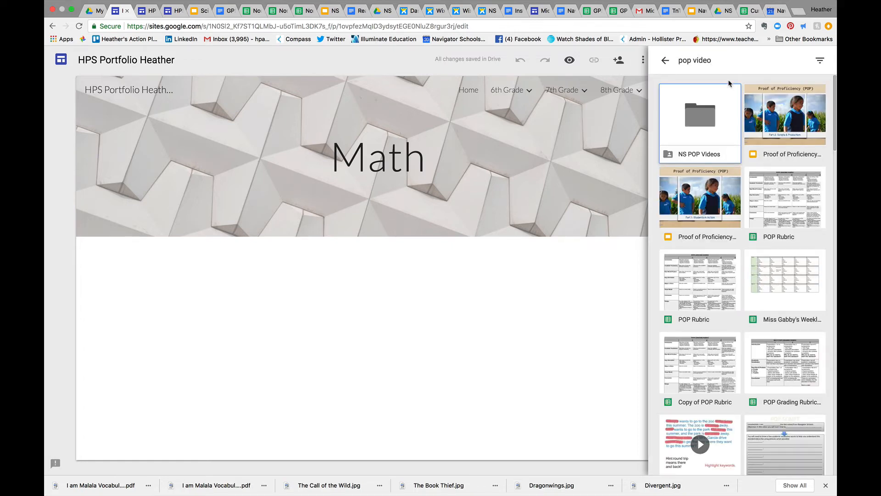
Insert the video 060116-1050.mp4 from the uploaded videos subfolder of NS POP Videos into the Math page
{"action": "double_click", "coordinate": [713, 122]}
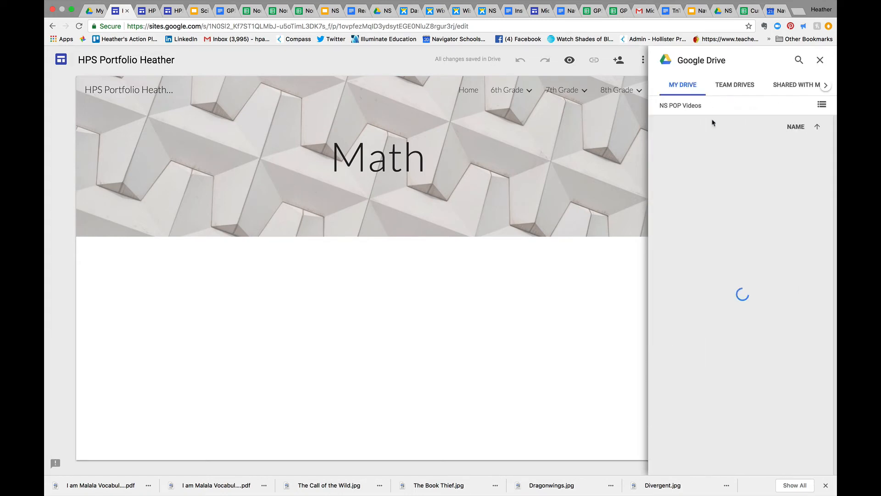
{"action": "double_click", "coordinate": [783, 147]}
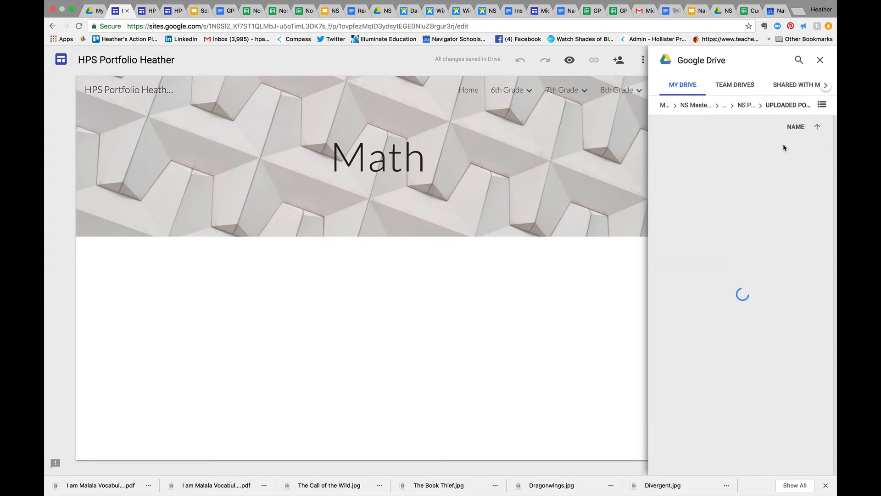
{"action": "left_click", "coordinate": [719, 187]}
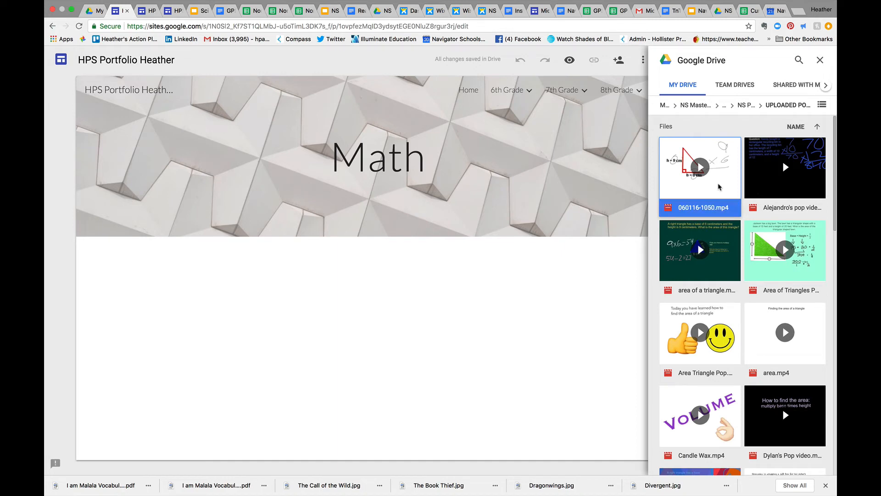
{"action": "left_click", "coordinate": [810, 463]}
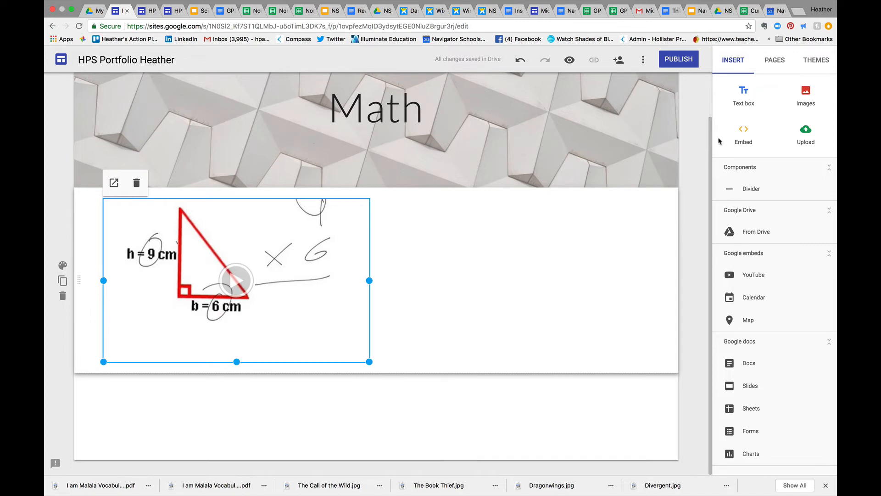
Add a text box to the Math page and place it beside the video, ready for text entry
{"action": "left_click", "coordinate": [742, 97]}
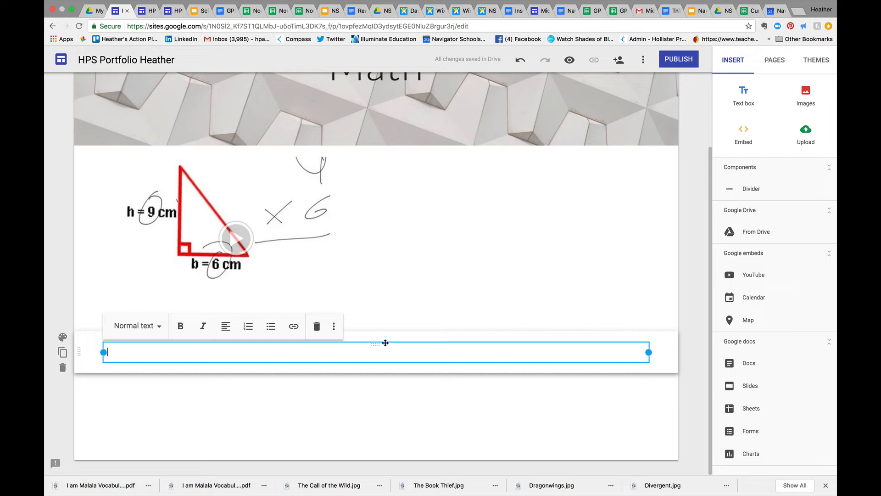
{"action": "left_click_drag", "start_coordinate": [385, 343], "coordinate": [398, 180]}
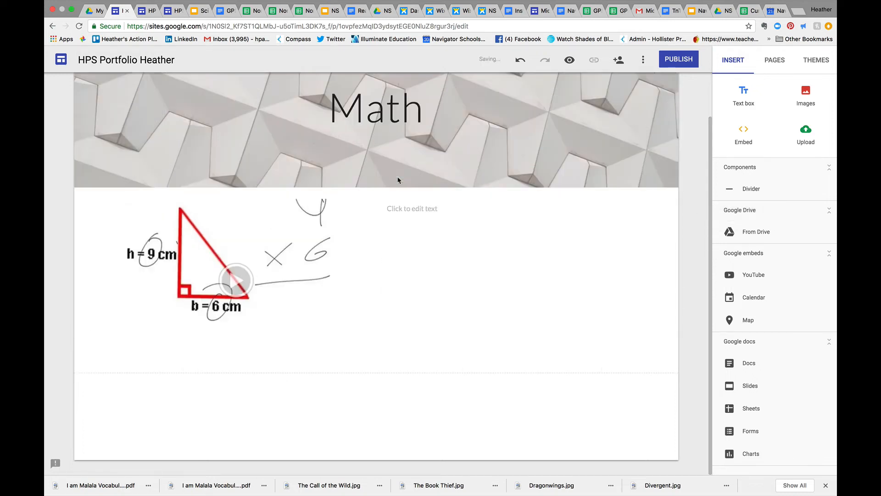
{"action": "left_click", "coordinate": [408, 207]}
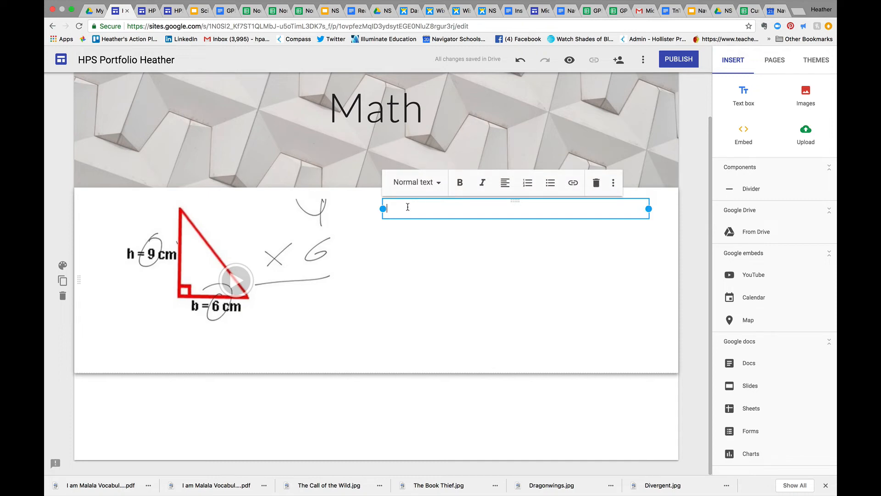
Enter "Title" in the Title style with "Description" as normal text on the line below it, beside the video
{"action": "type", "text": "Title"}
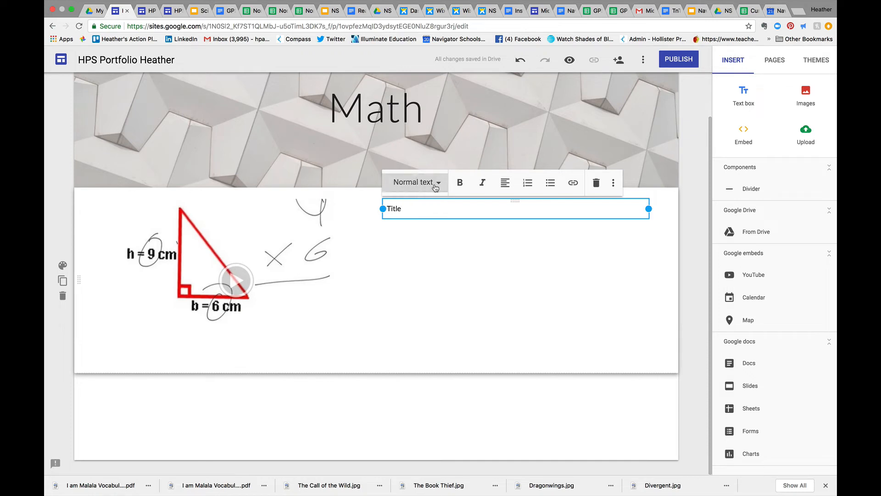
{"action": "left_click", "coordinate": [431, 183]}
{"action": "left_click", "coordinate": [424, 210]}
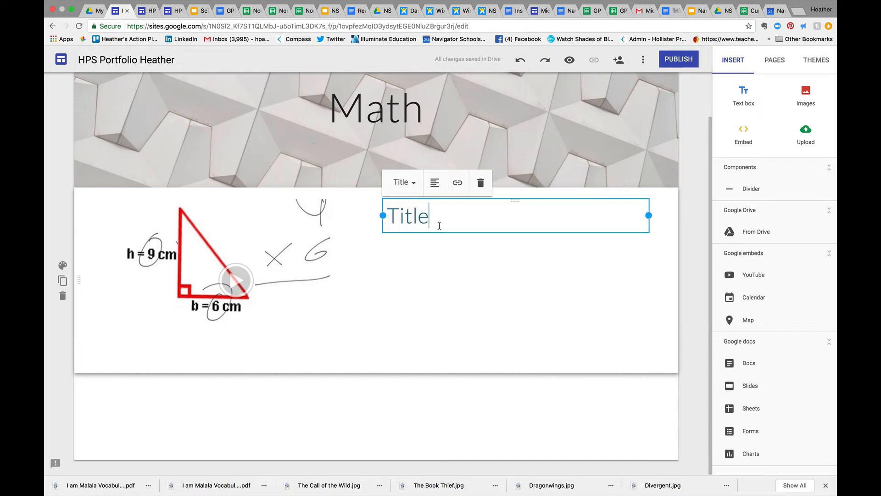
{"action": "key", "text": "Return"}
{"action": "type", "text": "Desc"}
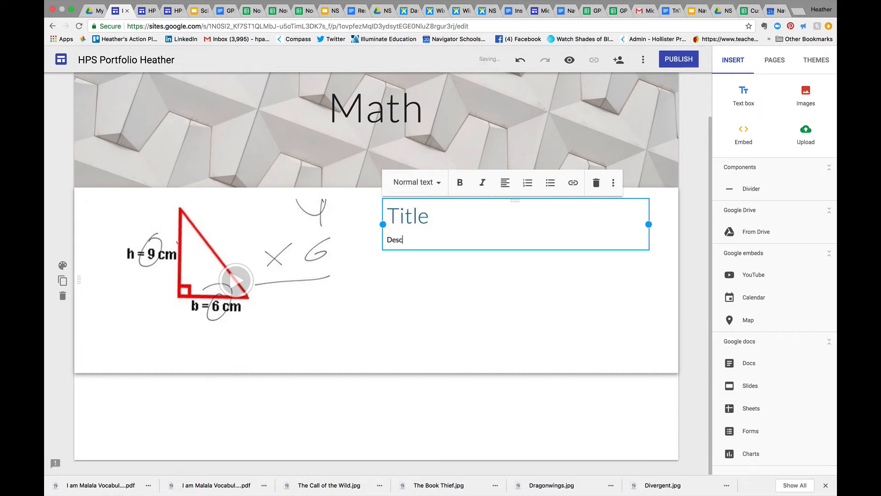
{"action": "type", "text": "ription"}
{"action": "left_click", "coordinate": [464, 326]}
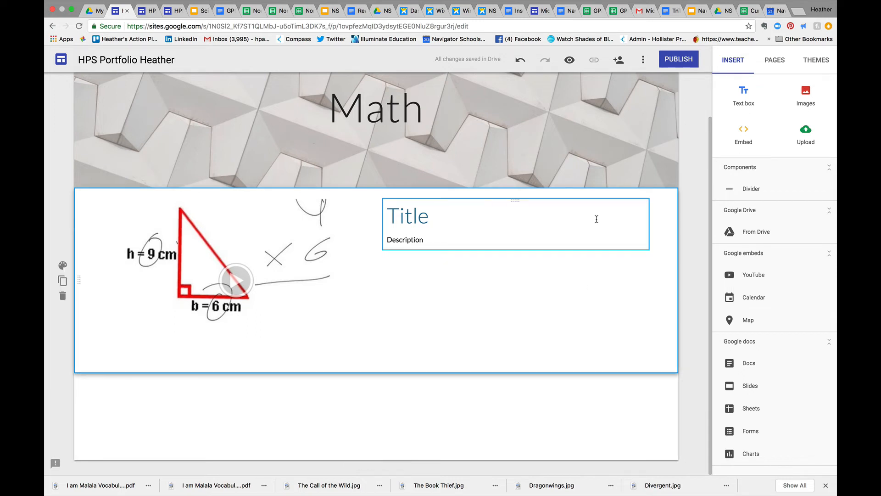
Open the Reading subpage of 6th Grade from the site navigation
{"action": "scroll", "coordinate": [599, 217], "scroll_direction": "up", "scroll_amount": 2}
{"action": "mouse_move", "coordinate": [564, 92]}
{"action": "mouse_move", "coordinate": [518, 90]}
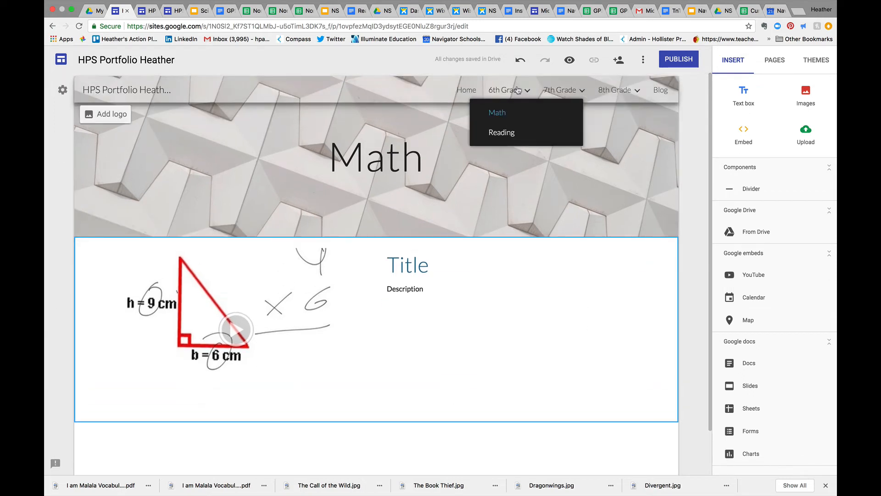
{"action": "right_click", "coordinate": [510, 134]}
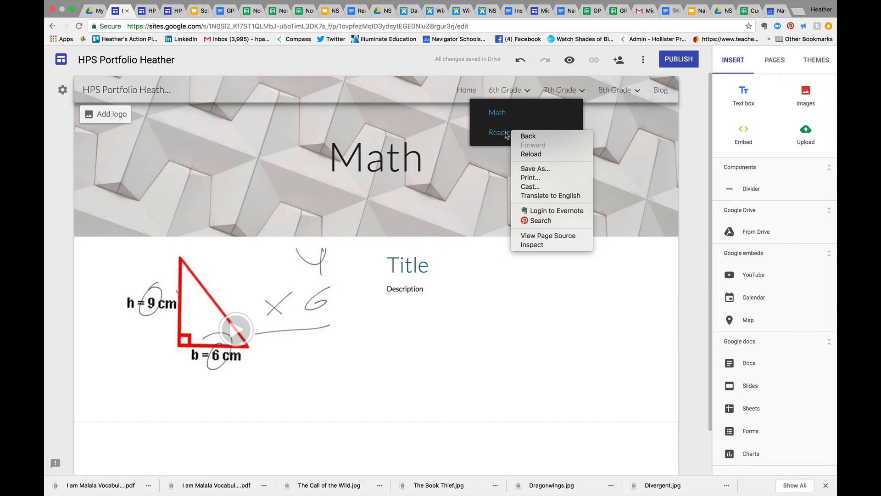
{"action": "left_click", "coordinate": [501, 135]}
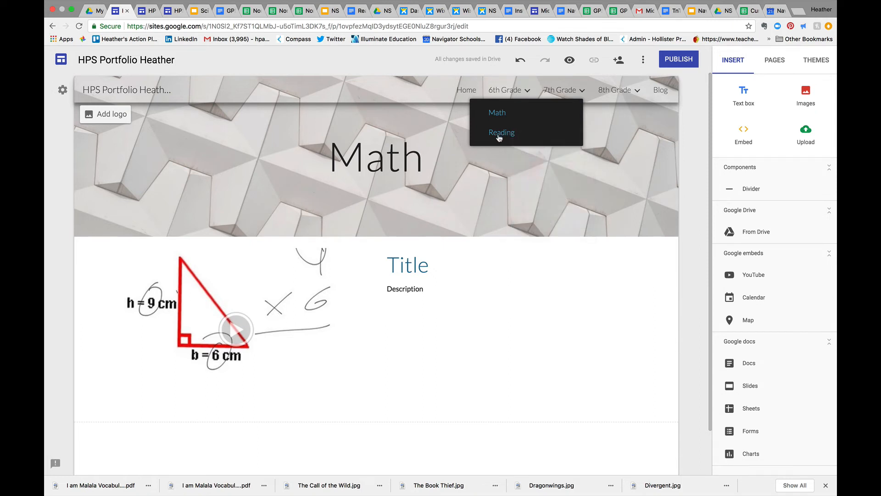
{"action": "left_click", "coordinate": [499, 135]}
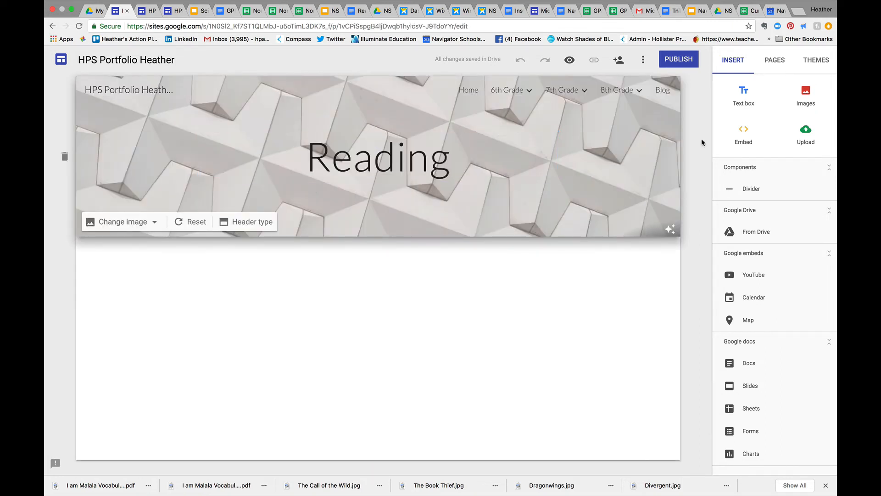
Search Google Drive for "i am malala" and insert the "I Am Malala Part 1" presentation into the Reading page
{"action": "left_click", "coordinate": [757, 232]}
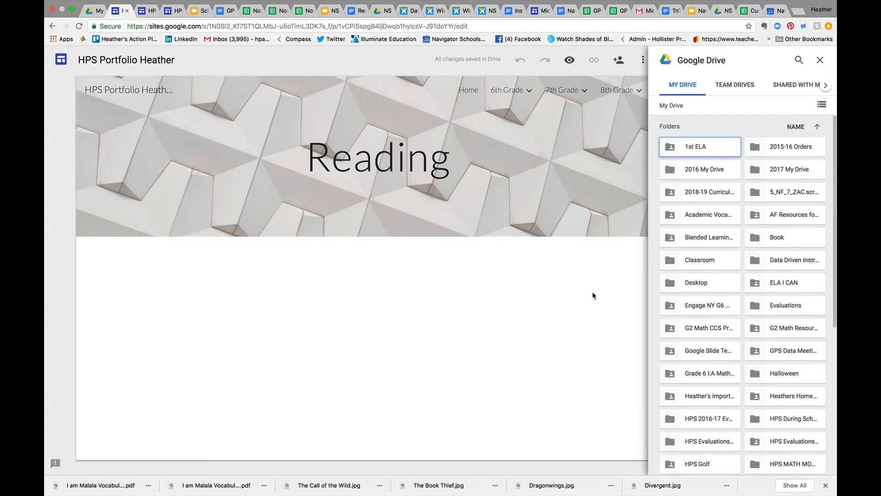
{"action": "left_click", "coordinate": [799, 61]}
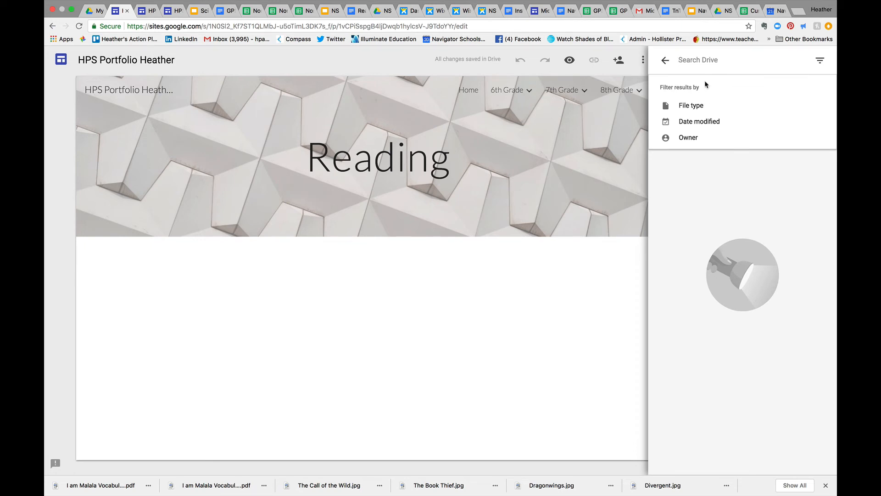
{"action": "type", "text": "I"}
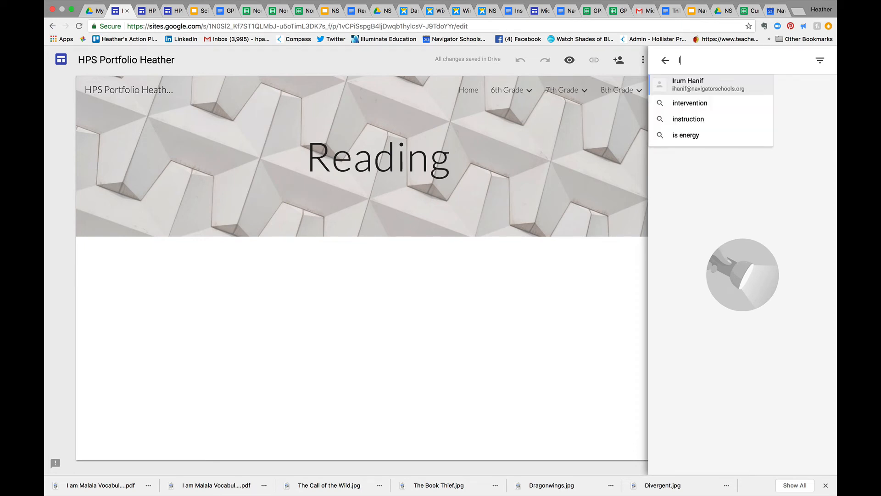
{"action": "type", "text": " am "}
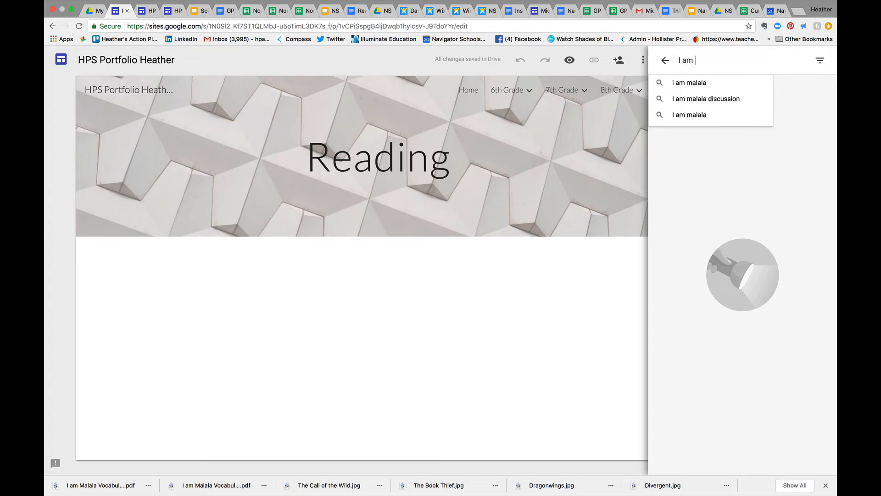
{"action": "type", "text": "Ma"}
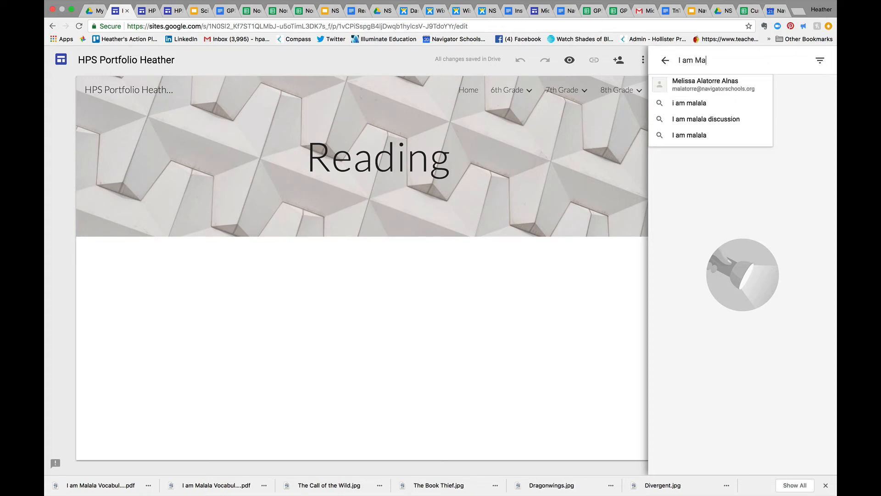
{"action": "key", "text": "BackSpace"}
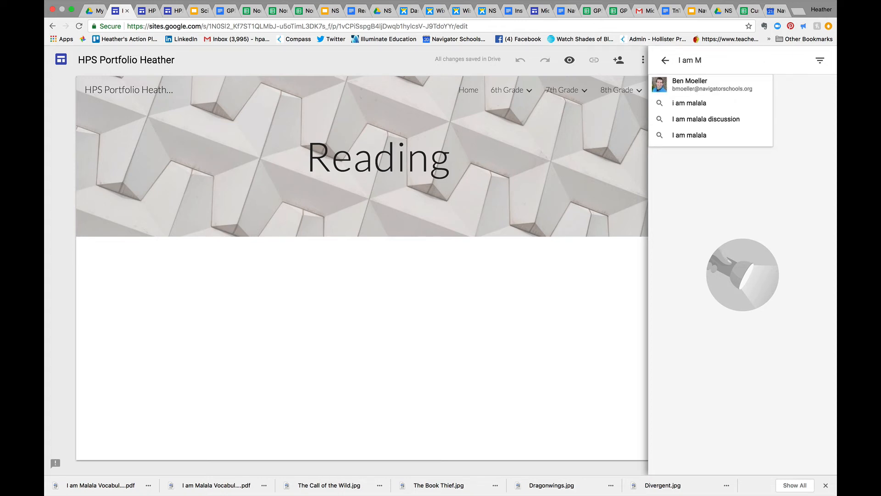
{"action": "left_click", "coordinate": [714, 105]}
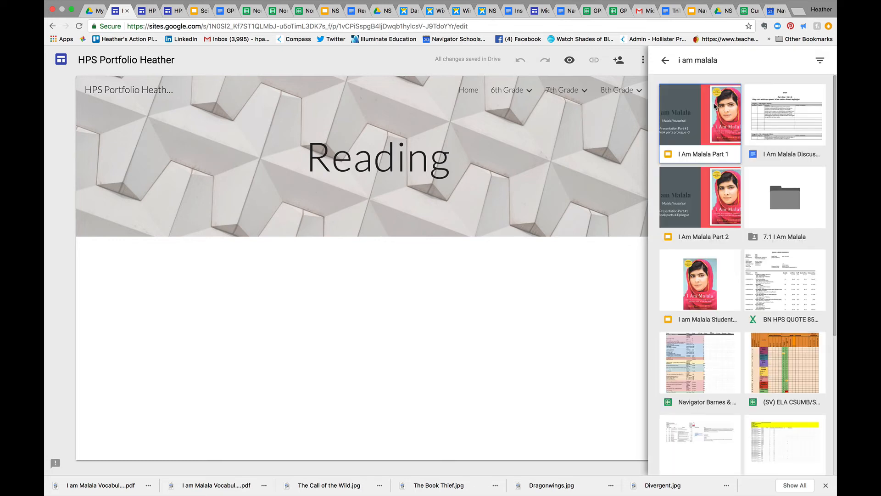
{"action": "left_click", "coordinate": [707, 127]}
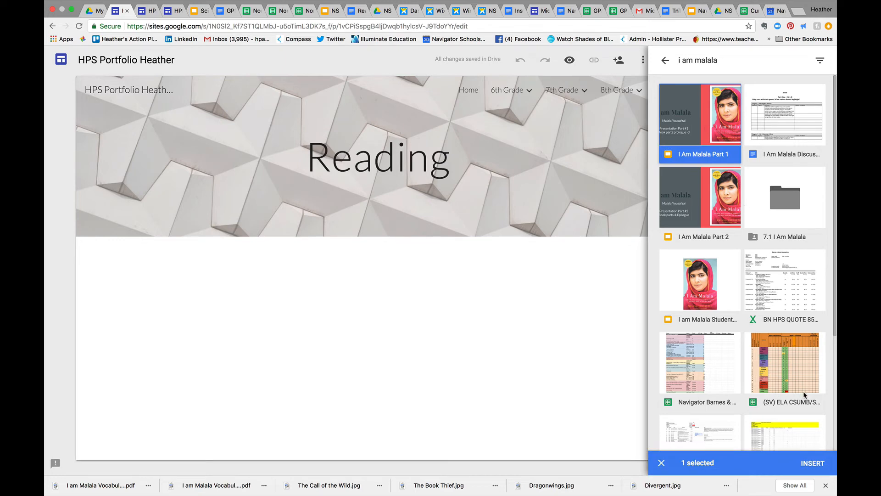
{"action": "left_click", "coordinate": [814, 469]}
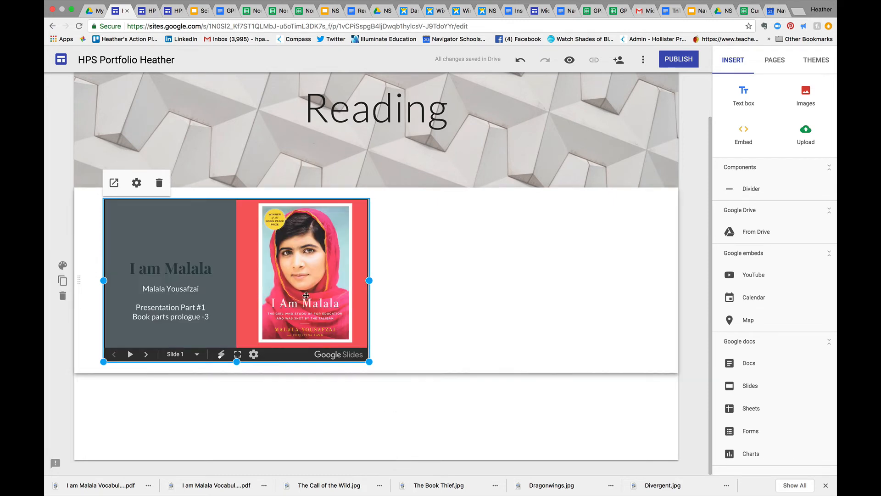
Add a text box to the Reading page and place it beside the presentation, ready for text entry
{"action": "left_click", "coordinate": [744, 93]}
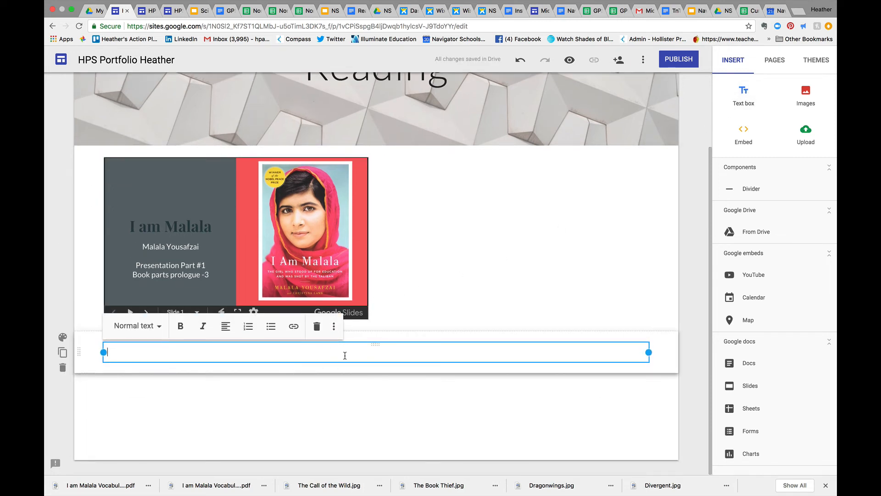
{"action": "left_click_drag", "start_coordinate": [345, 360], "coordinate": [395, 193]}
{"action": "left_click", "coordinate": [405, 213]}
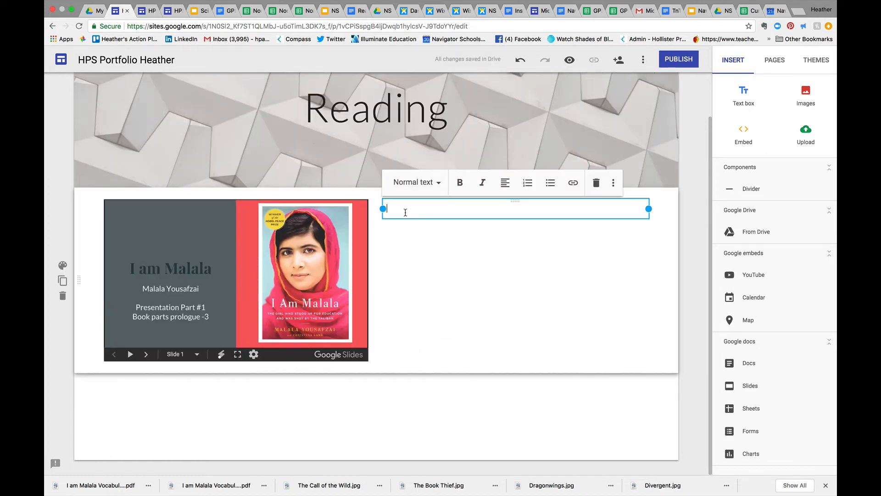
Enter "Title" in the Title style with "Description" as normal text on the line below it, beside the presentation
{"action": "type", "text": "Title"}
{"action": "left_click", "coordinate": [428, 186]}
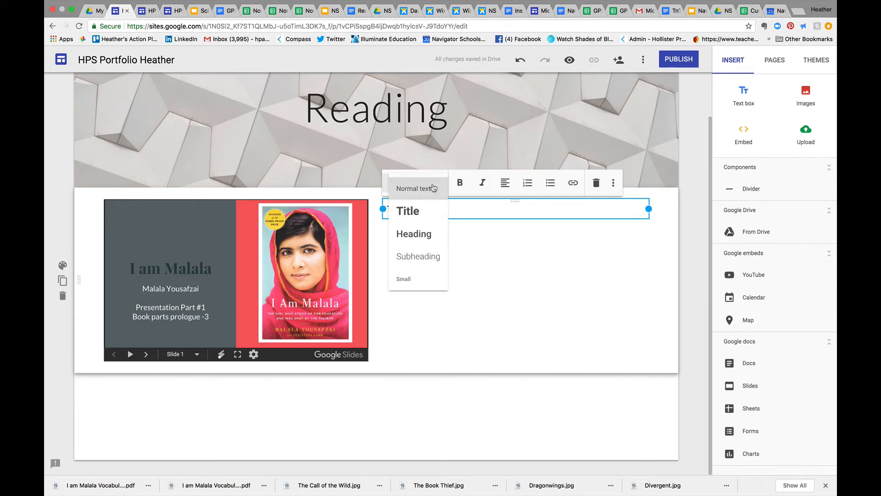
{"action": "left_click", "coordinate": [424, 208]}
{"action": "key", "text": "Return"}
{"action": "type", "text": "De"}
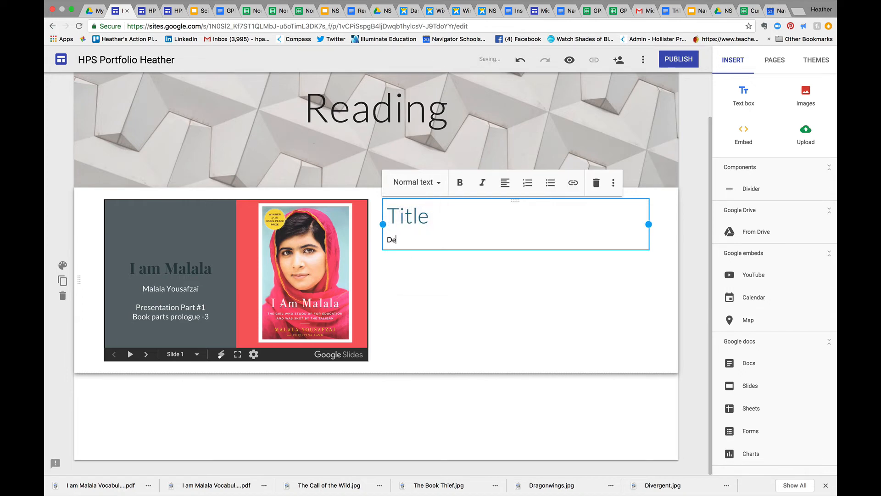
{"action": "type", "text": "scription"}
{"action": "left_click", "coordinate": [435, 285]}
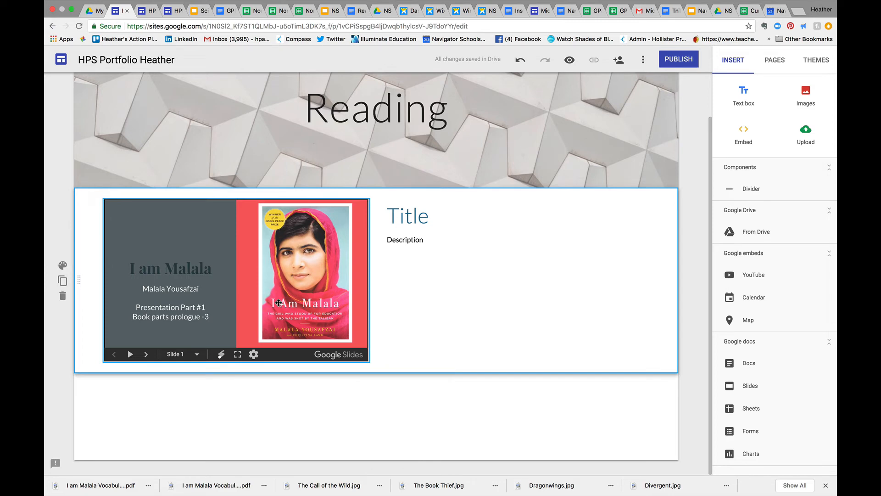
Open the Blog page and add a text box containing the entry date "August 18, 2018"
{"action": "scroll", "coordinate": [459, 356], "scroll_direction": "up", "scroll_amount": 2}
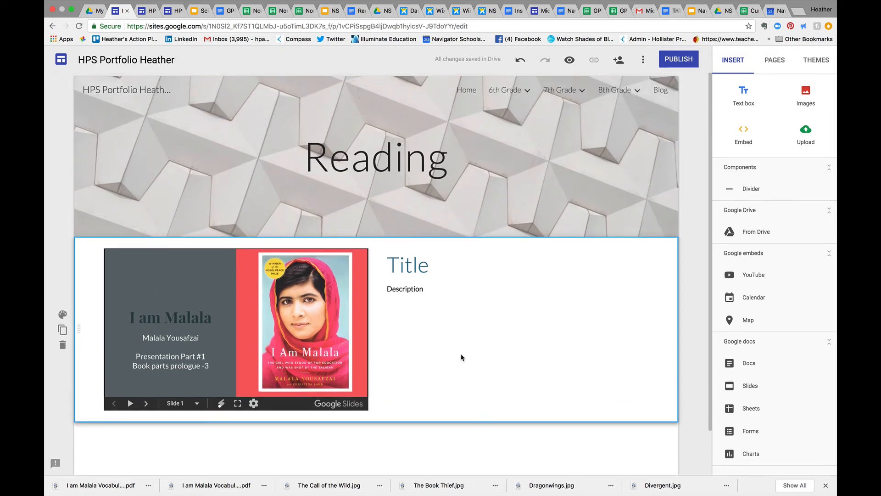
{"action": "left_click", "coordinate": [661, 91]}
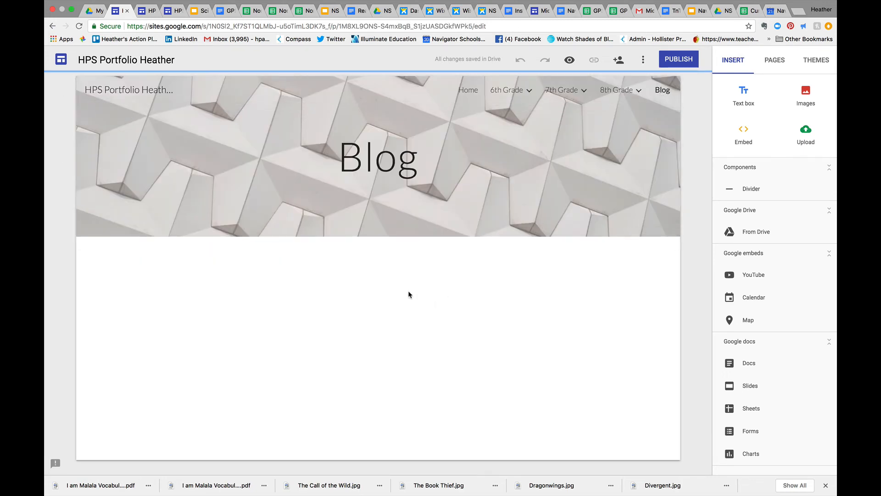
{"action": "left_click", "coordinate": [746, 94]}
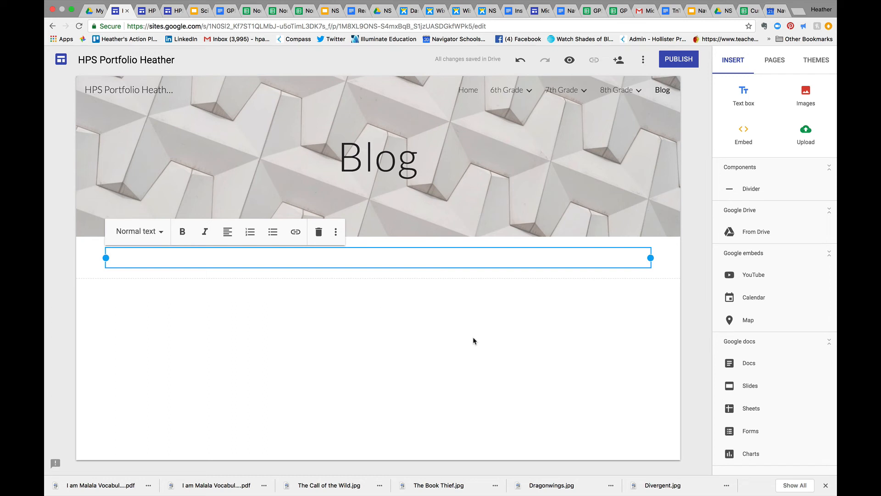
{"action": "type", "text": "August 18, 2018"}
Try the Title style on the blog entry's date, and settle on the Heading style
{"action": "left_click", "coordinate": [161, 234]}
{"action": "left_click", "coordinate": [153, 258]}
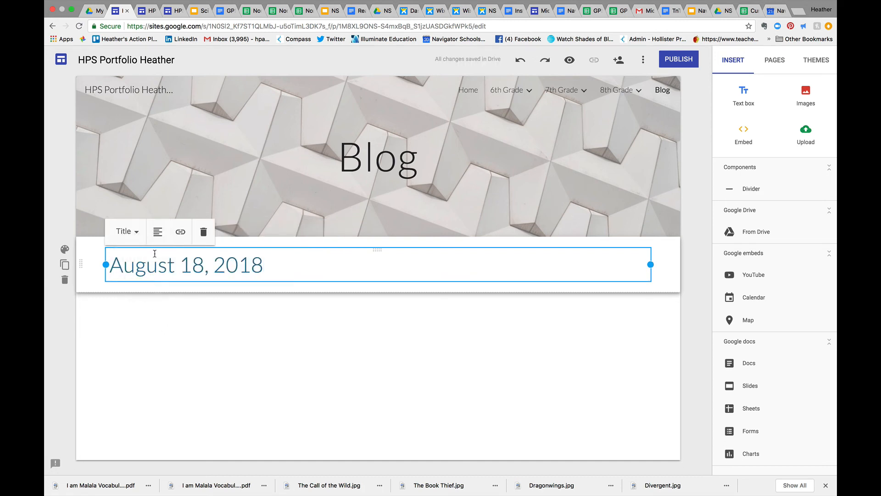
{"action": "left_click", "coordinate": [127, 231]}
{"action": "left_click", "coordinate": [128, 281]}
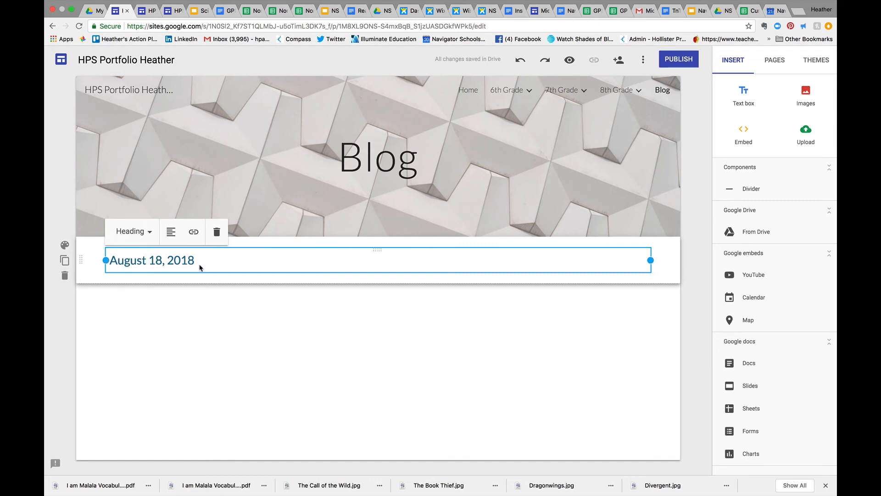
Enter "Hello this is my first blog" as normal text below the August 18, 2018 heading
{"action": "key", "text": "Return"}
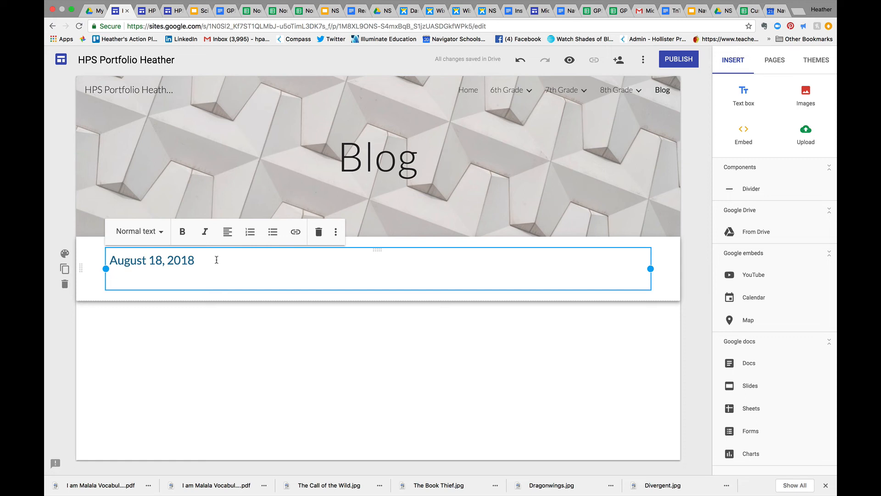
{"action": "type", "text": "Hello this is my fi"}
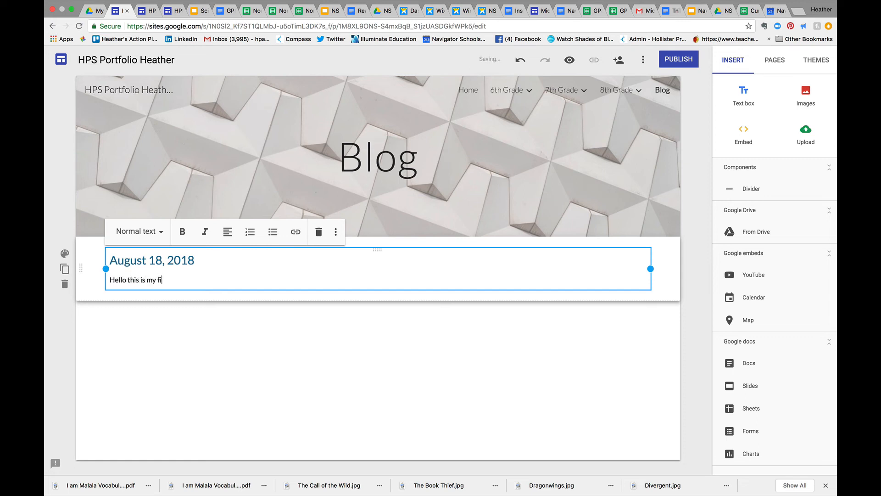
{"action": "type", "text": "rst blog"}
{"action": "left_click", "coordinate": [240, 338]}
{"action": "left_click", "coordinate": [236, 279]}
{"action": "left_click", "coordinate": [80, 291]}
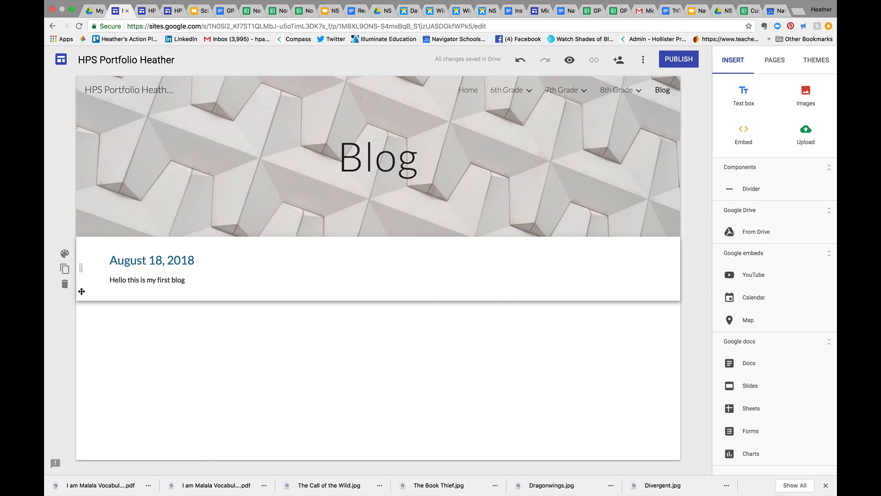
Add a second text box below the first blog entry, containing the date "August 19, 2018"
{"action": "left_click", "coordinate": [743, 94]}
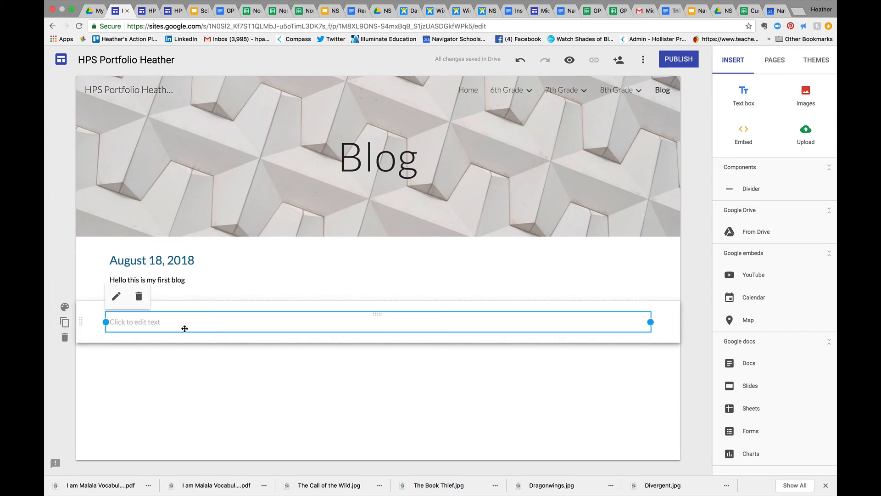
{"action": "left_click", "coordinate": [185, 329]}
{"action": "type", "text": "08"}
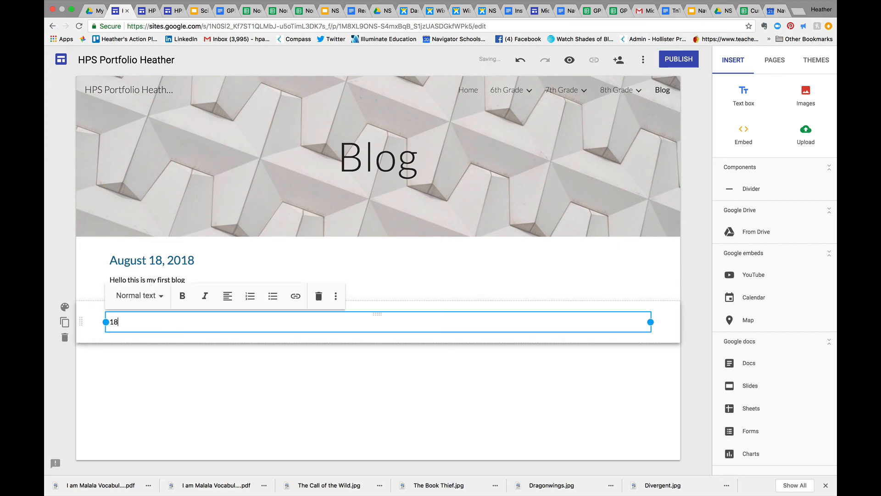
{"action": "key", "text": "BackSpace"}
{"action": "key", "text": "BackSpace"}
{"action": "type", "text": "August 19, 2018"}
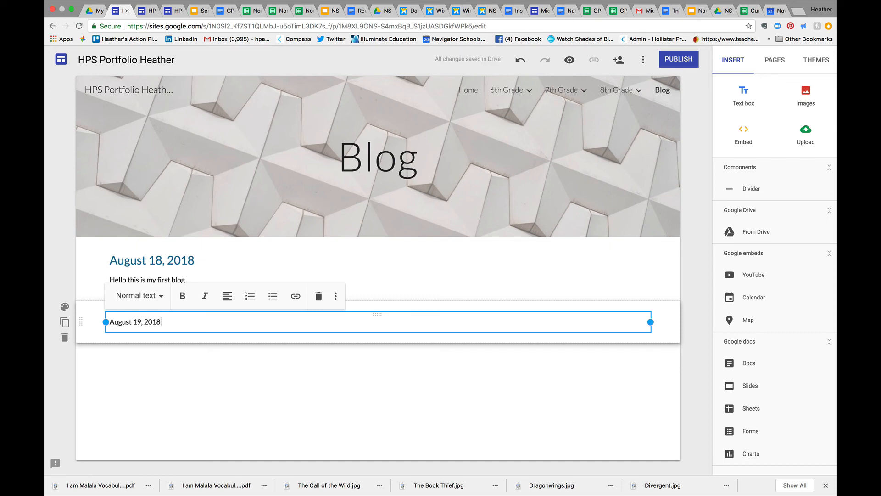
Apply the Heading style to the August 19, 2018 date and enter "Blog" as normal text on the line below it
{"action": "left_click", "coordinate": [199, 373]}
{"action": "left_click", "coordinate": [167, 320]}
{"action": "left_click", "coordinate": [157, 295]}
{"action": "left_click", "coordinate": [156, 345]}
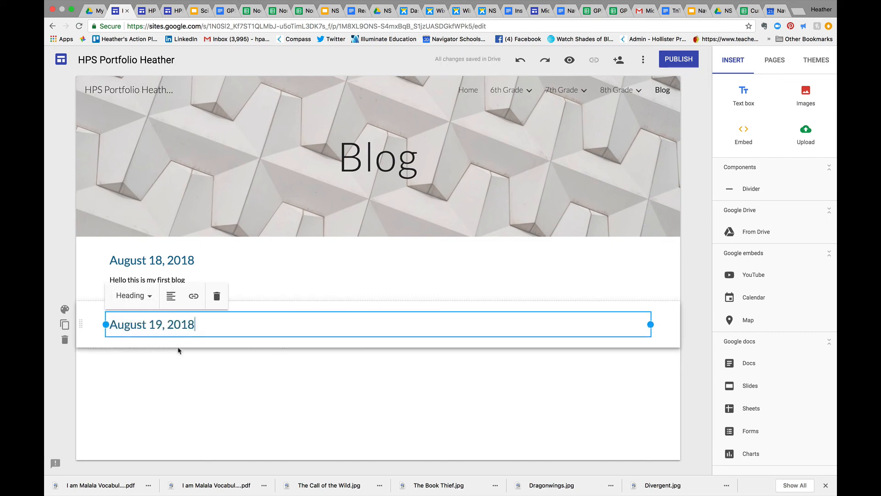
{"action": "key", "text": "Return"}
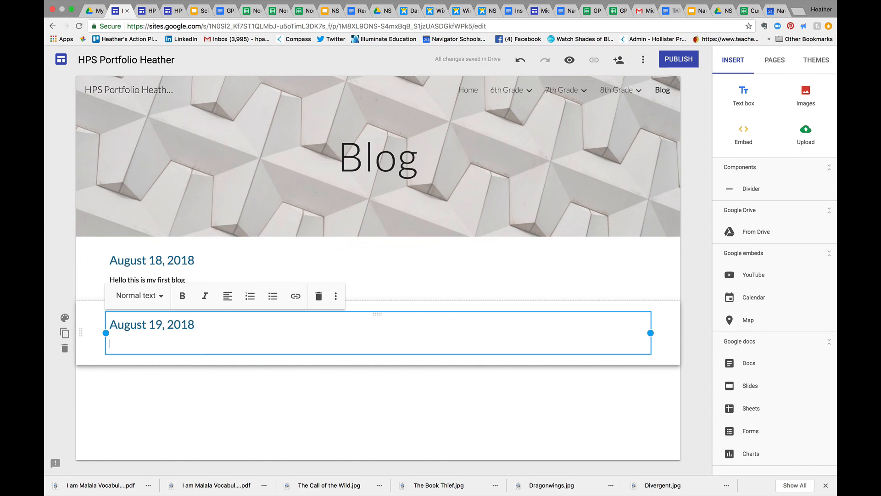
{"action": "type", "text": "Blog"}
{"action": "left_click", "coordinate": [272, 376]}
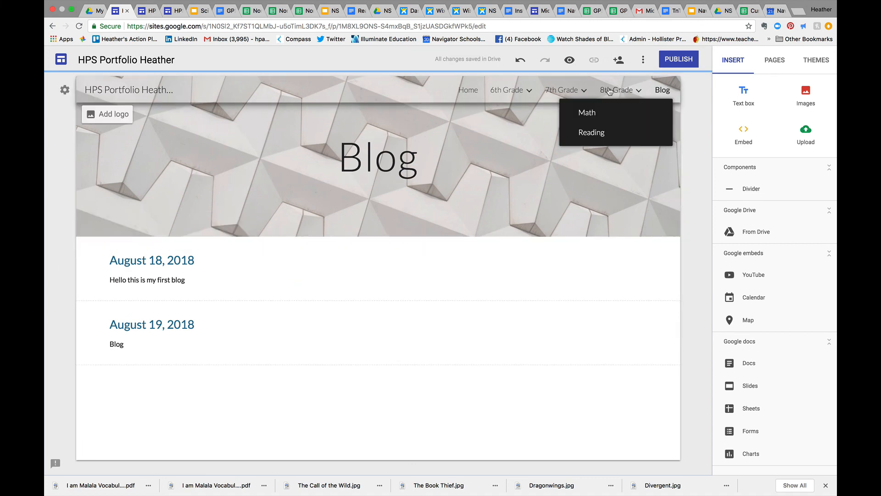
Publish the portfolio site and open its published version
{"action": "mouse_move", "coordinate": [562, 93]}
{"action": "mouse_move", "coordinate": [612, 94]}
{"action": "left_click", "coordinate": [678, 60]}
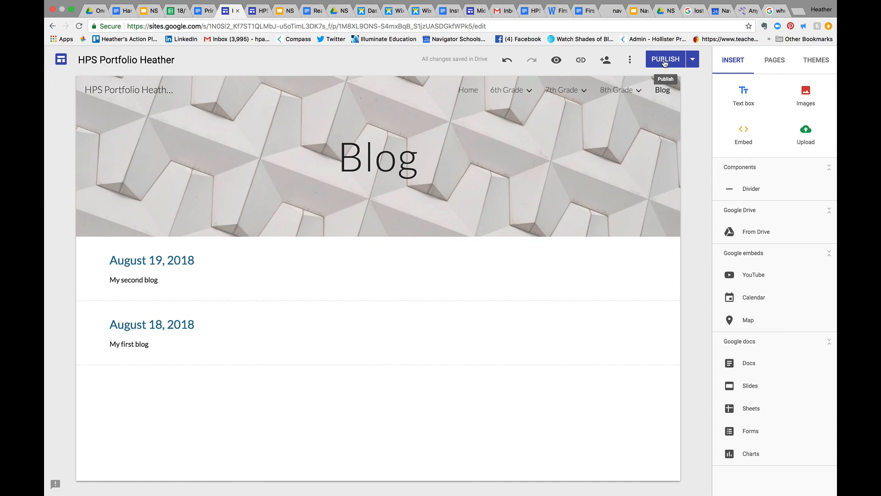
{"action": "left_click", "coordinate": [345, 272]}
{"action": "left_click", "coordinate": [693, 63]}
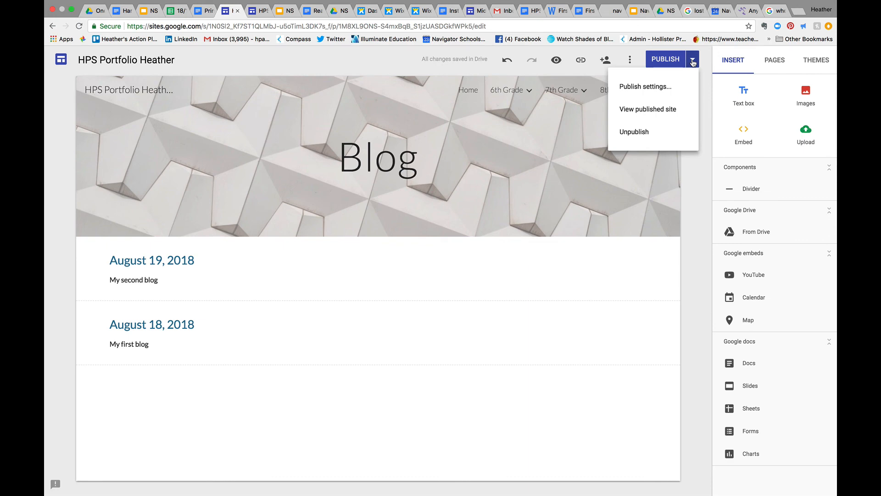
{"action": "left_click", "coordinate": [674, 111]}
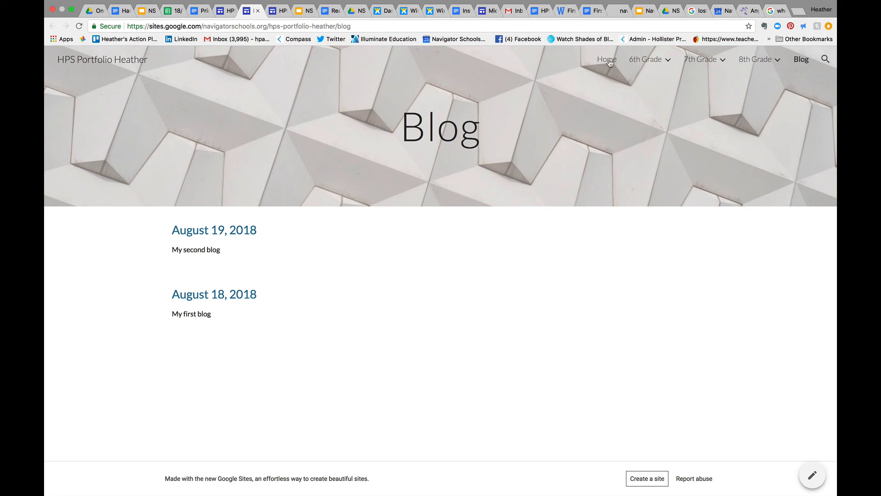
Check the published 6th Grade Math and Reading pages, and advance the embedded "I am Malala" presentation to slide 4
{"action": "mouse_move", "coordinate": [642, 65]}
{"action": "left_click", "coordinate": [637, 82]}
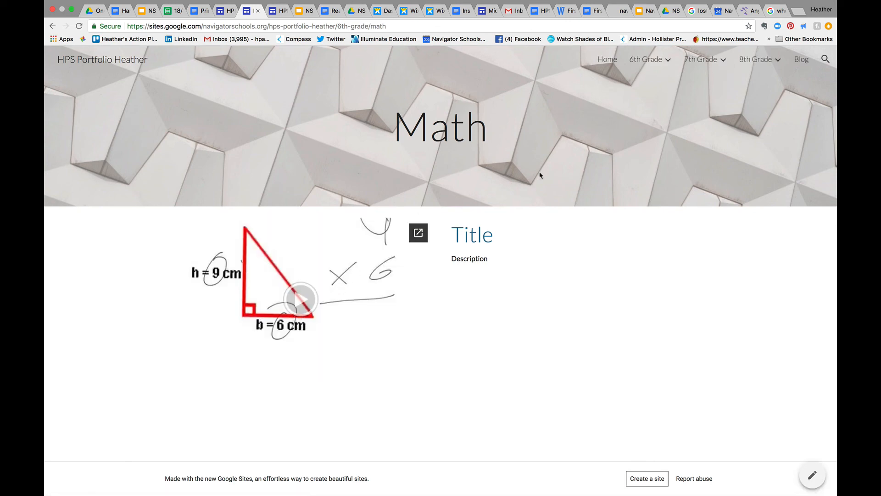
{"action": "mouse_move", "coordinate": [649, 62]}
{"action": "left_click", "coordinate": [642, 104]}
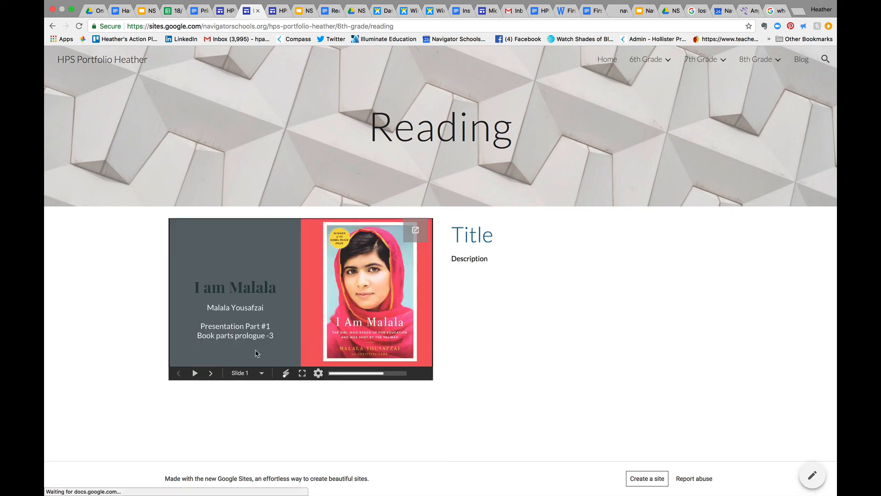
{"action": "left_click", "coordinate": [211, 374]}
{"action": "left_click", "coordinate": [211, 374]}
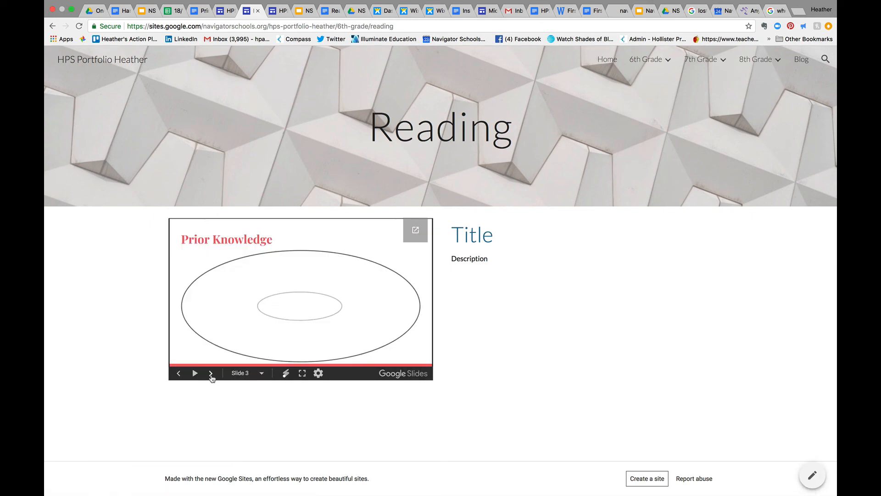
{"action": "left_click", "coordinate": [211, 374]}
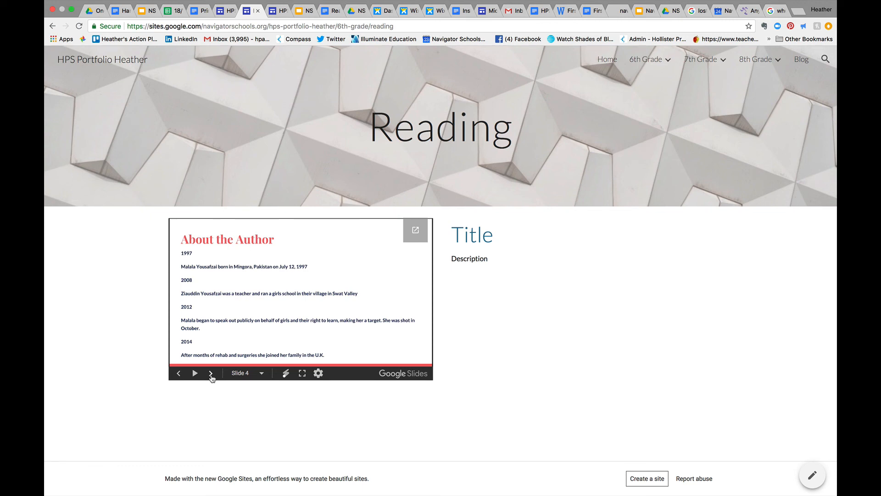